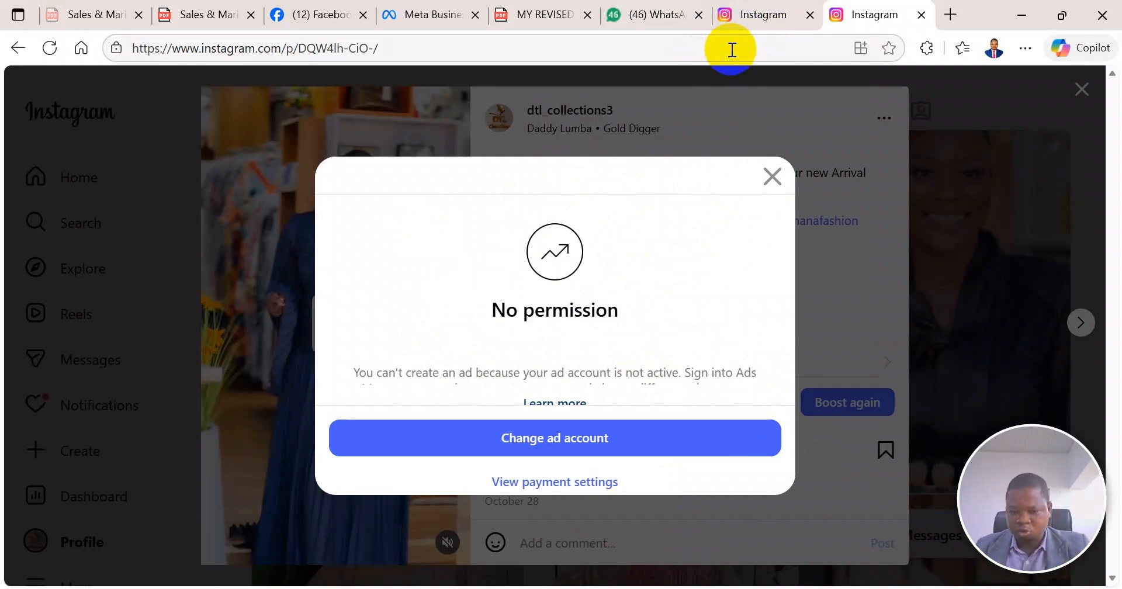
- Open Ads Manager in a new browser tab and display the full list of its tools, including Business settings
left_click(407, 8)
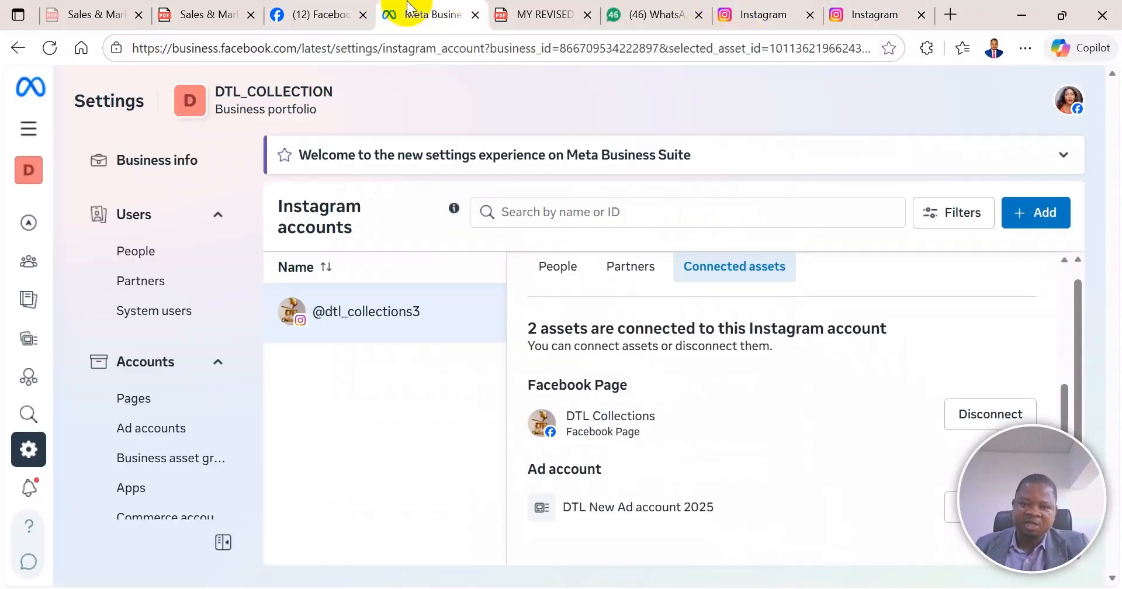
left_click(337, 8)
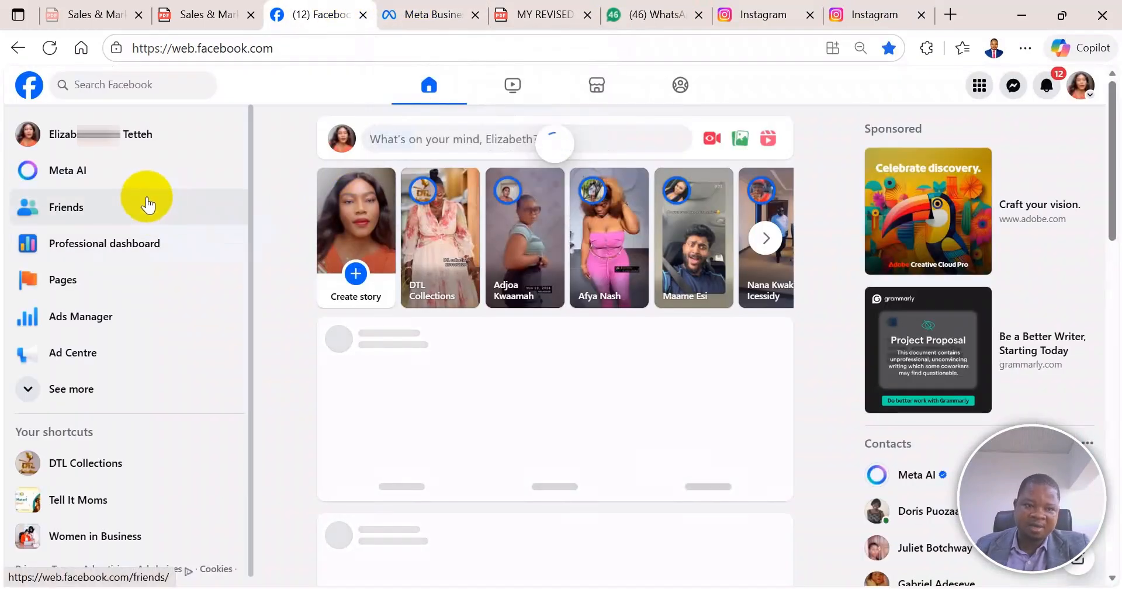
right_click(103, 317)
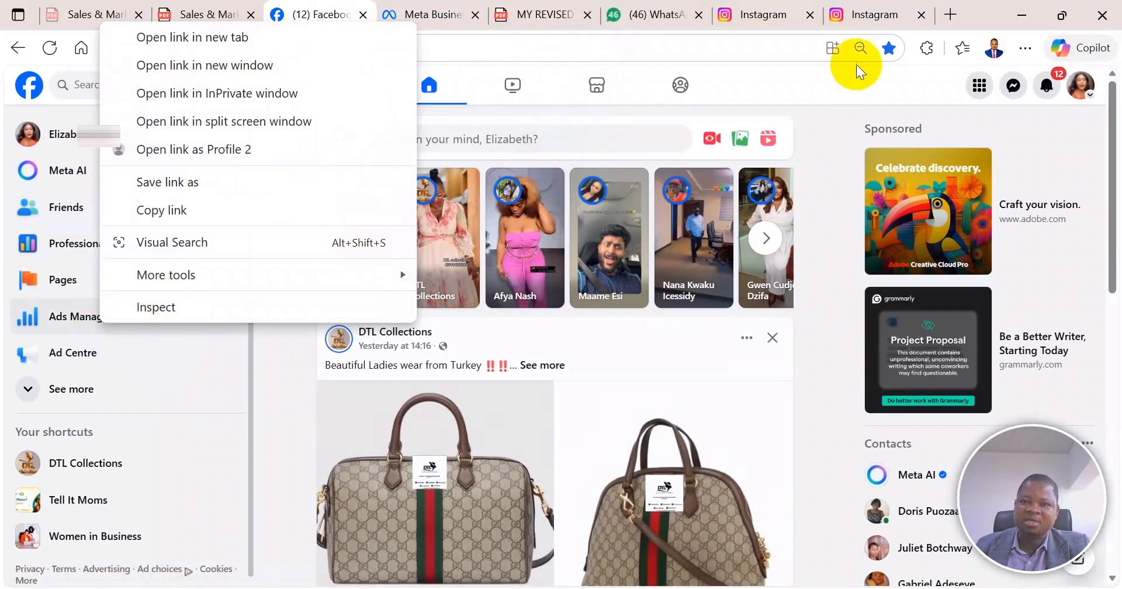
left_click(951, 15)
left_click(950, 14)
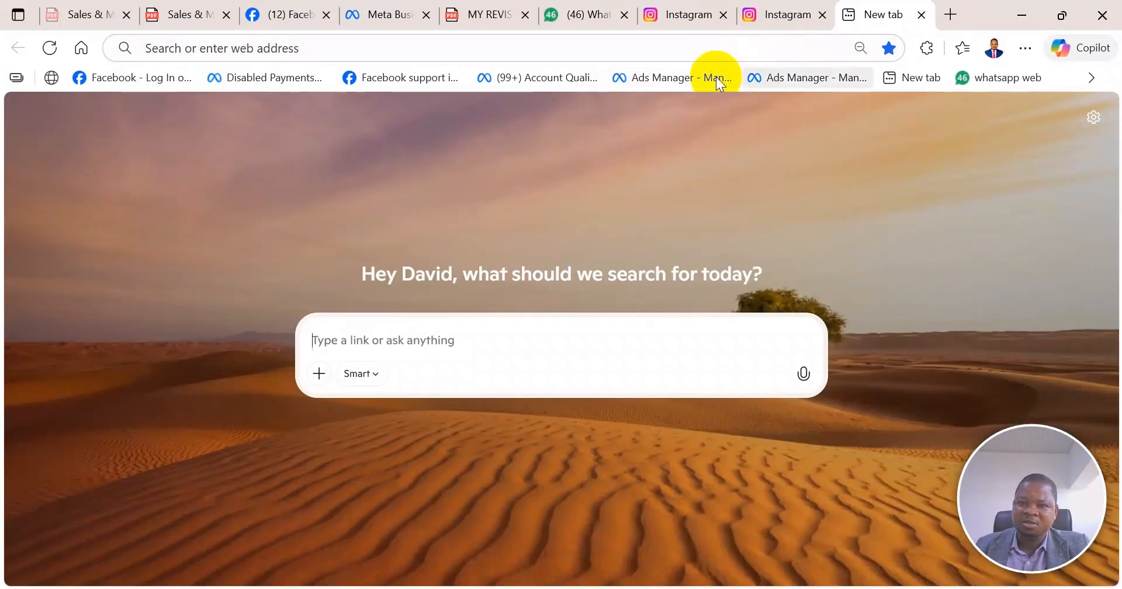
left_click(689, 77)
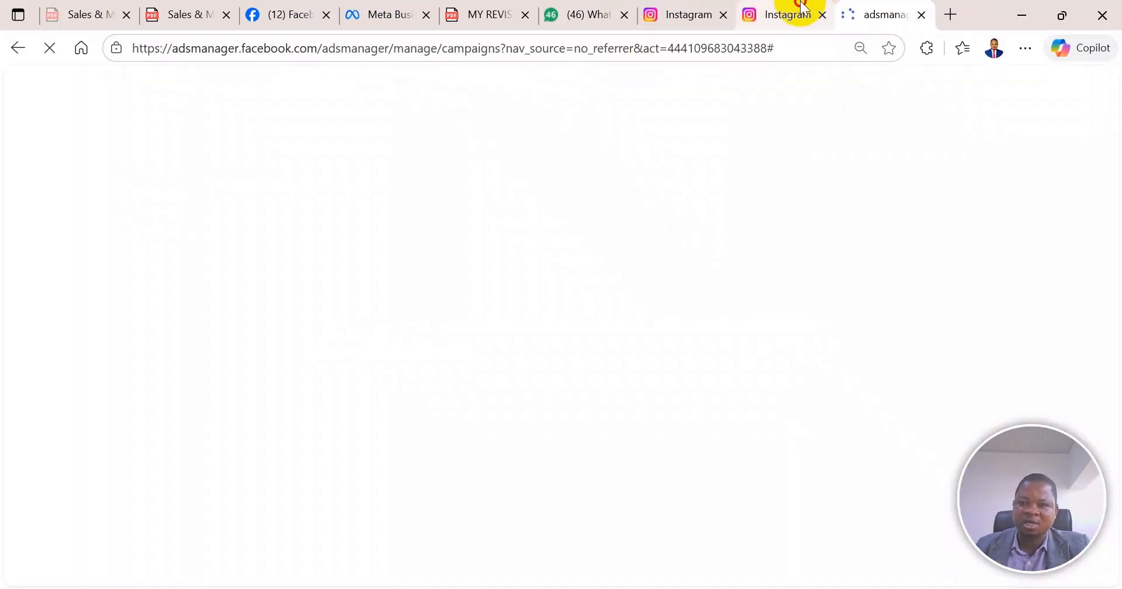
left_click(803, 9)
left_click(852, 12)
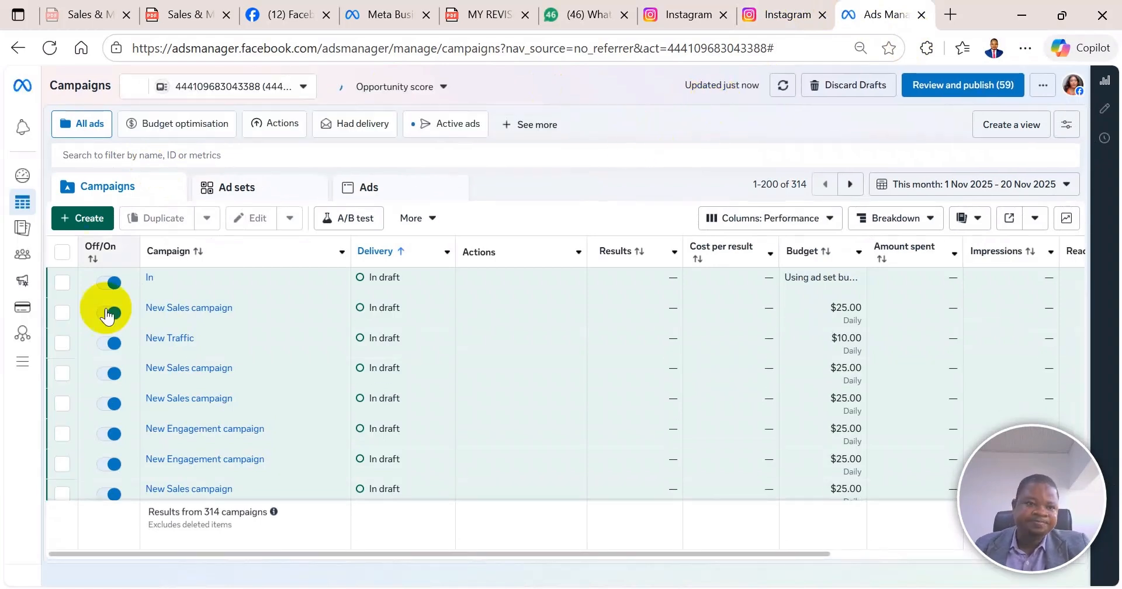
mouse_move(55, 352)
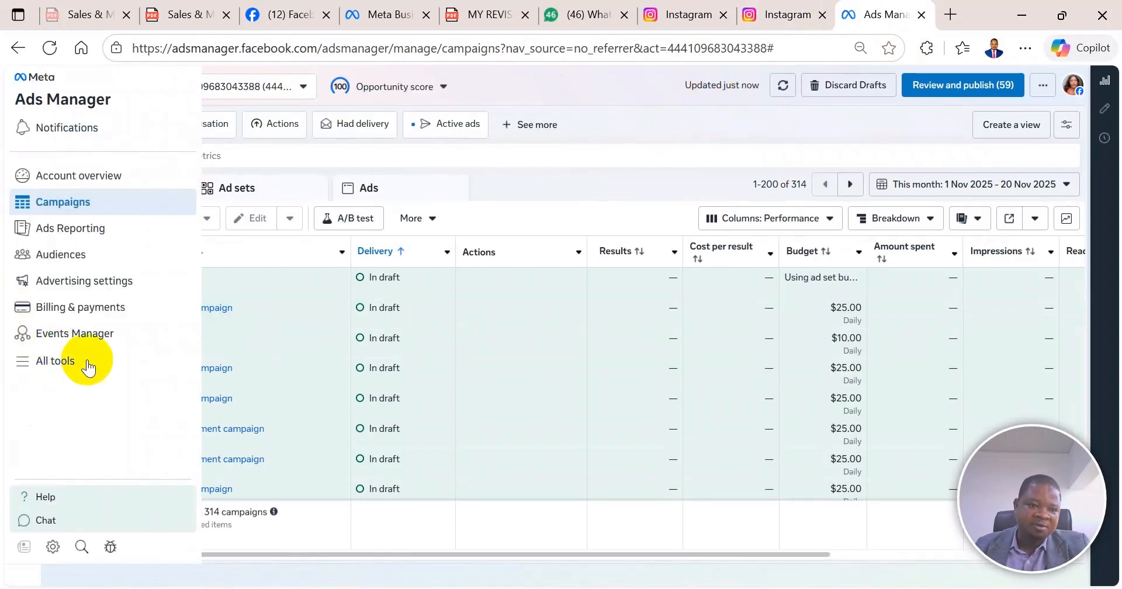
left_click(53, 365)
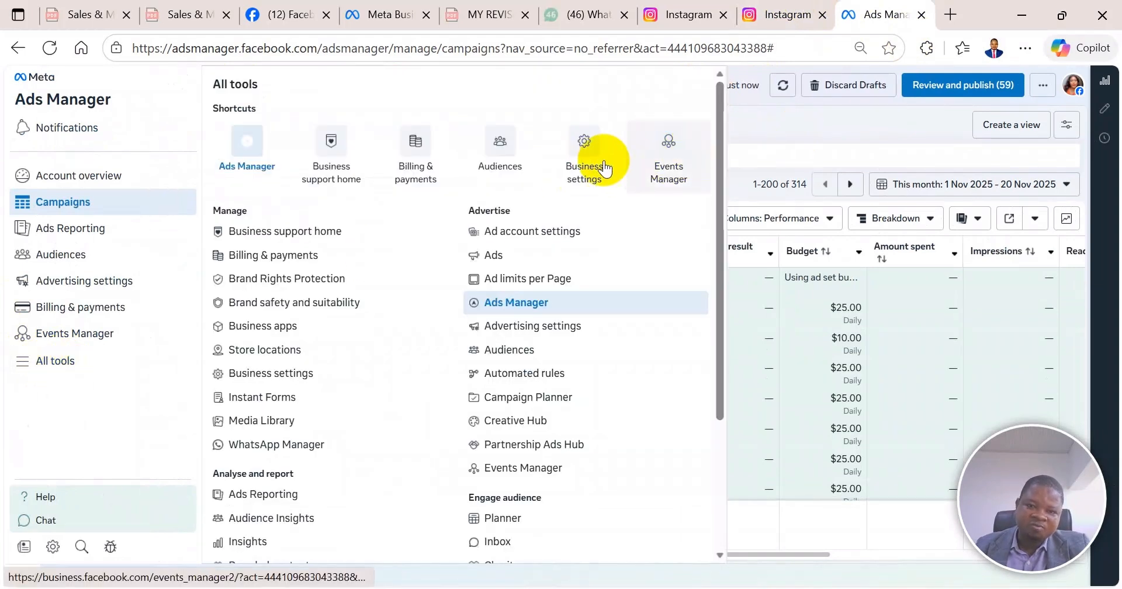
- Return to the DTL_COLLECTION portfolio settings in Meta Business Suite and view the people who have access
left_click(374, 7)
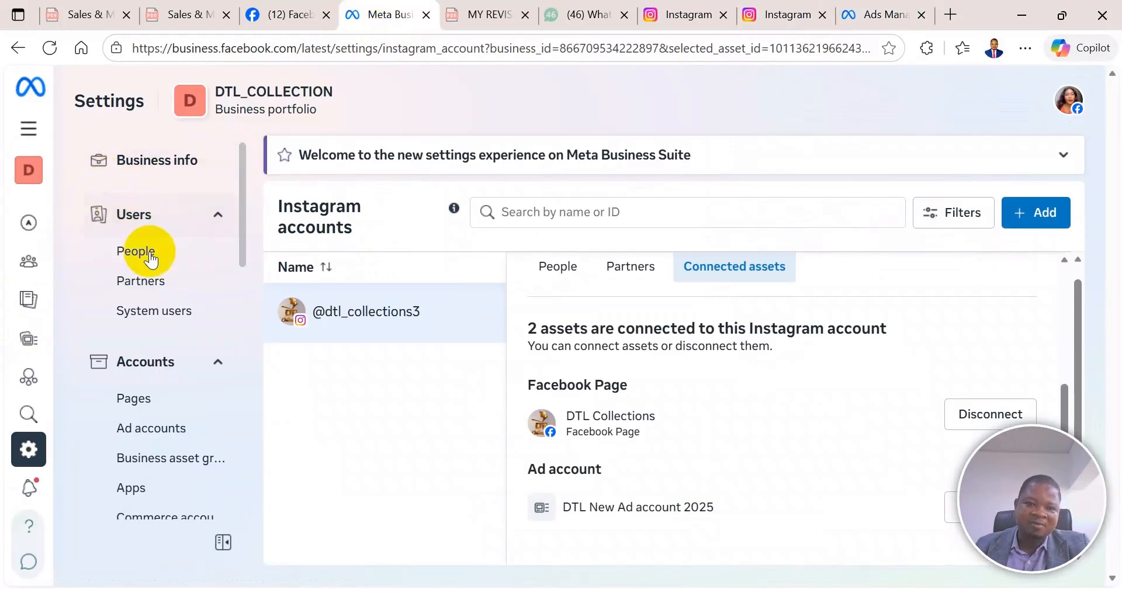
left_click(158, 264)
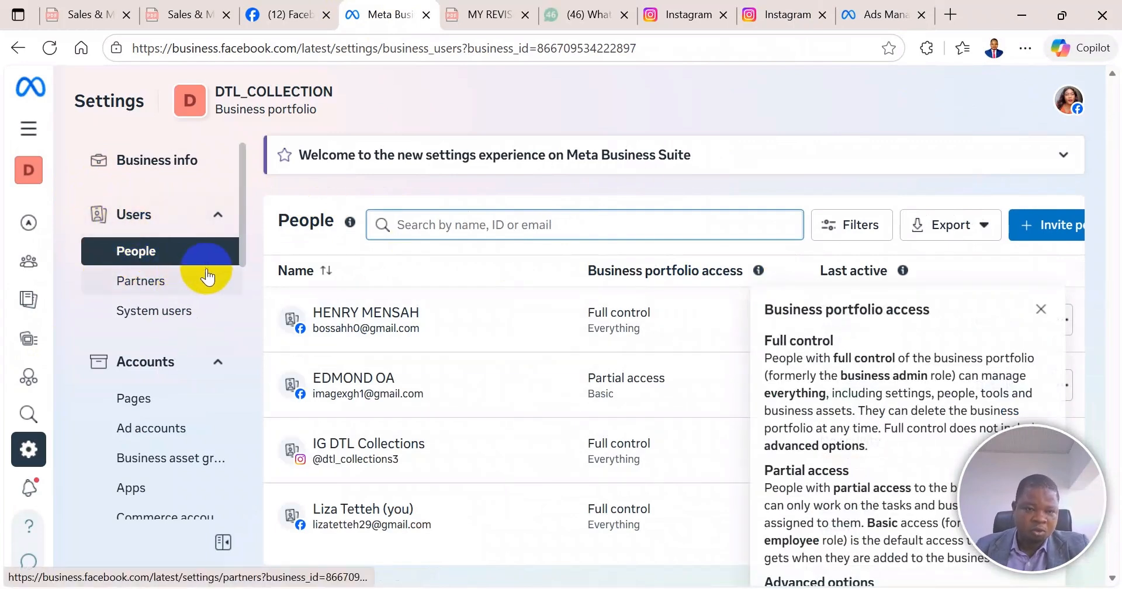
scroll(187, 325, "down", 3)
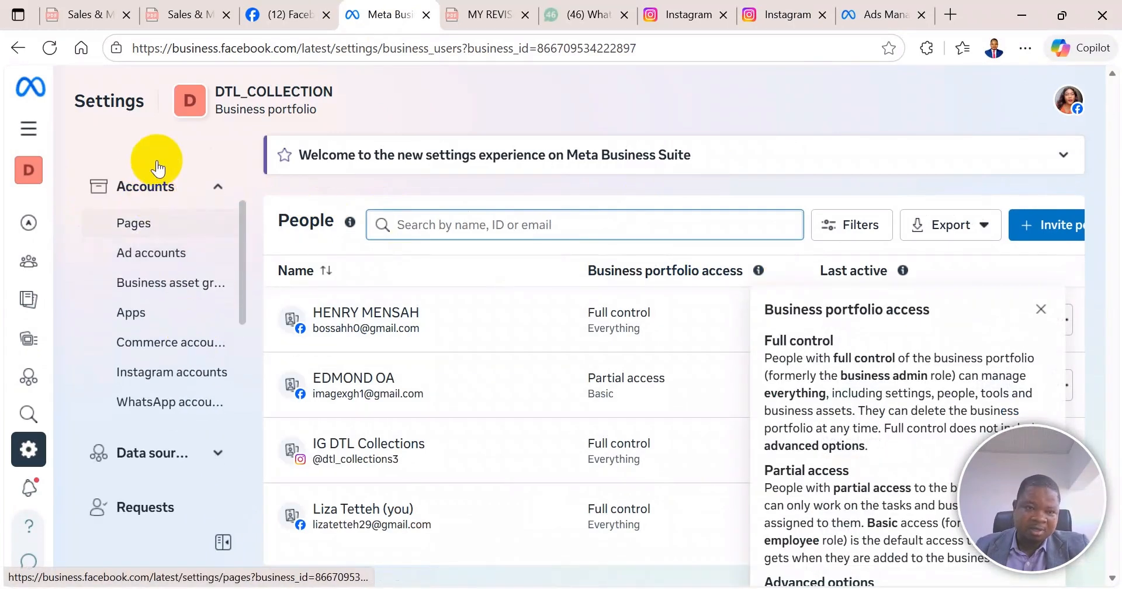
left_click(191, 385)
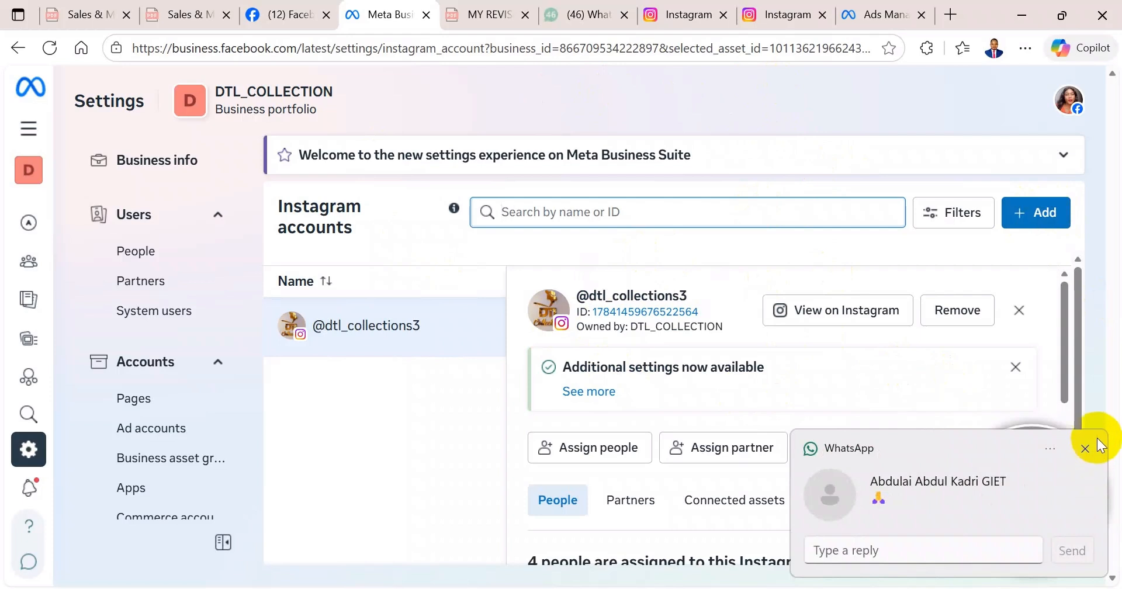
left_click(1085, 448)
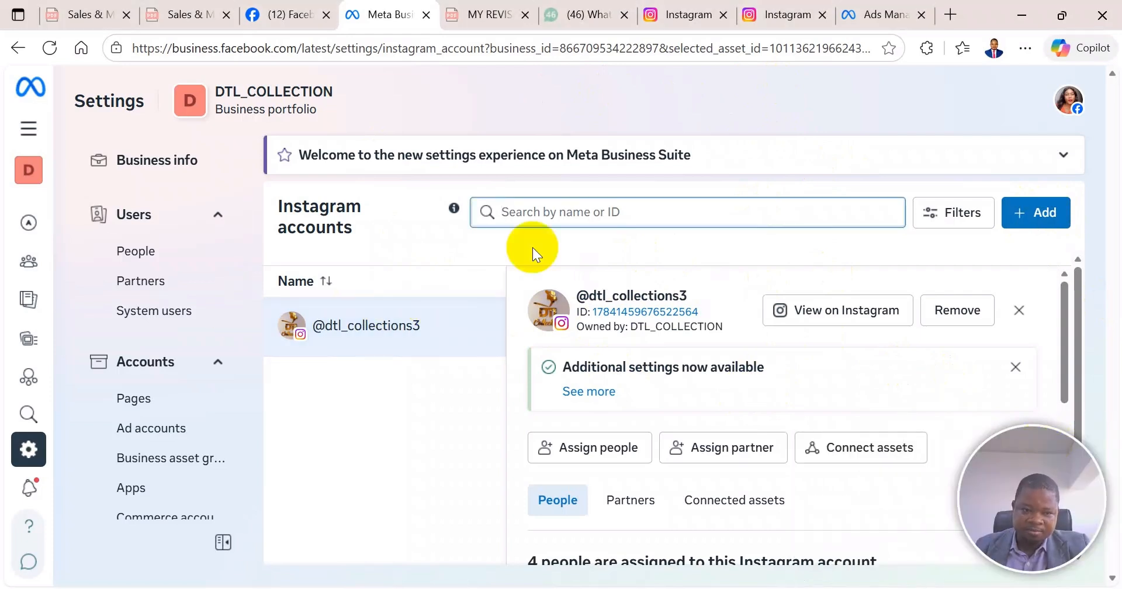
scroll(520, 292, "down", 3)
left_click(433, 325)
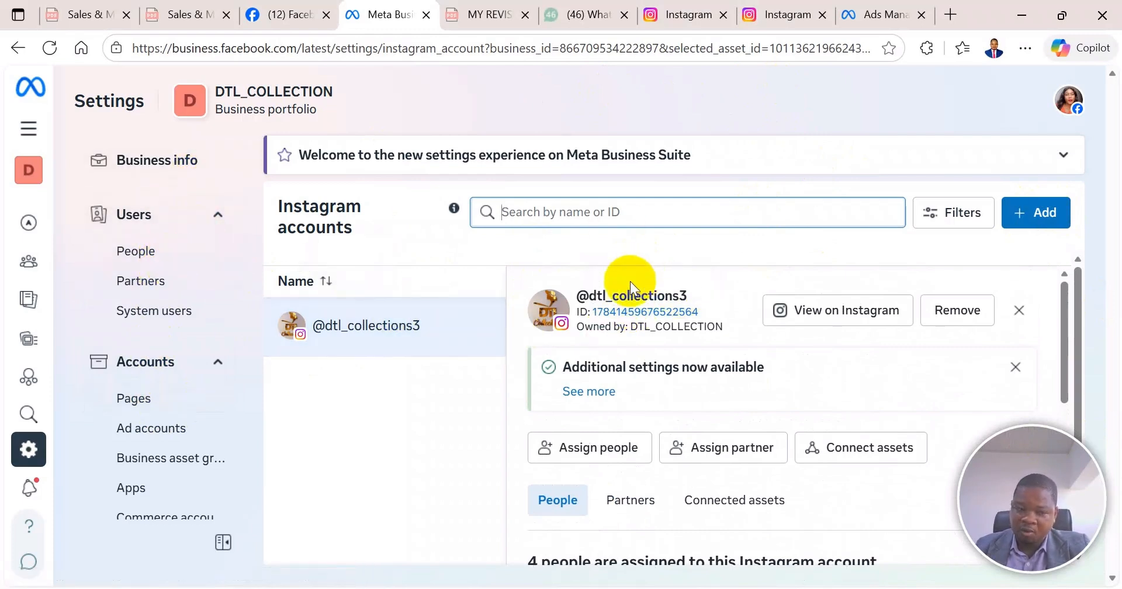
- Open the portfolio's ad accounts settings, view the options for adding an ad account, and close them
left_click(167, 431)
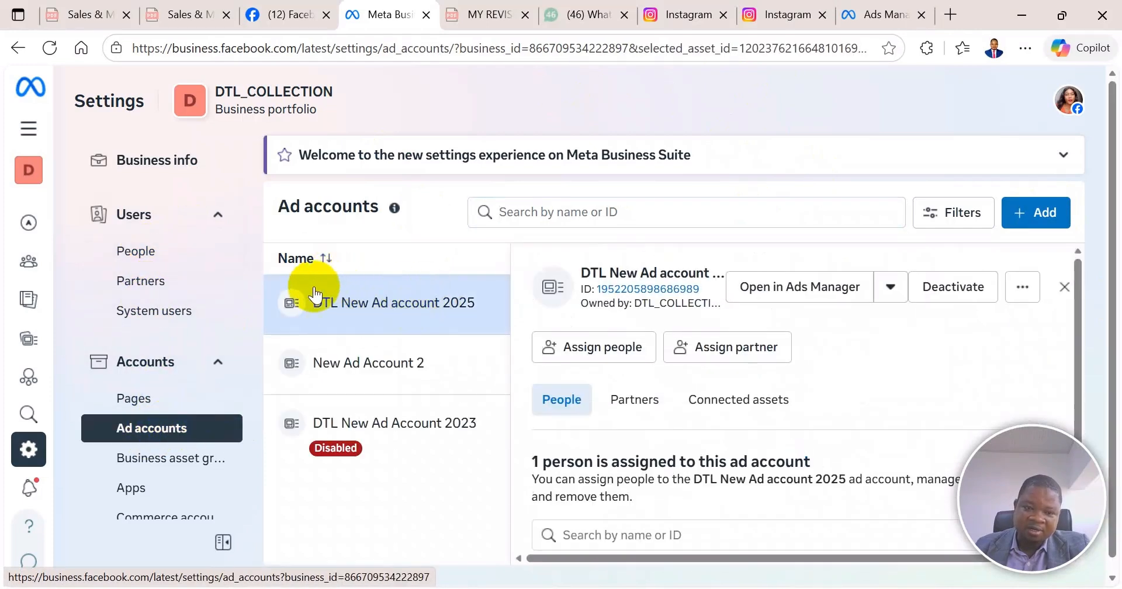
left_click(1042, 214)
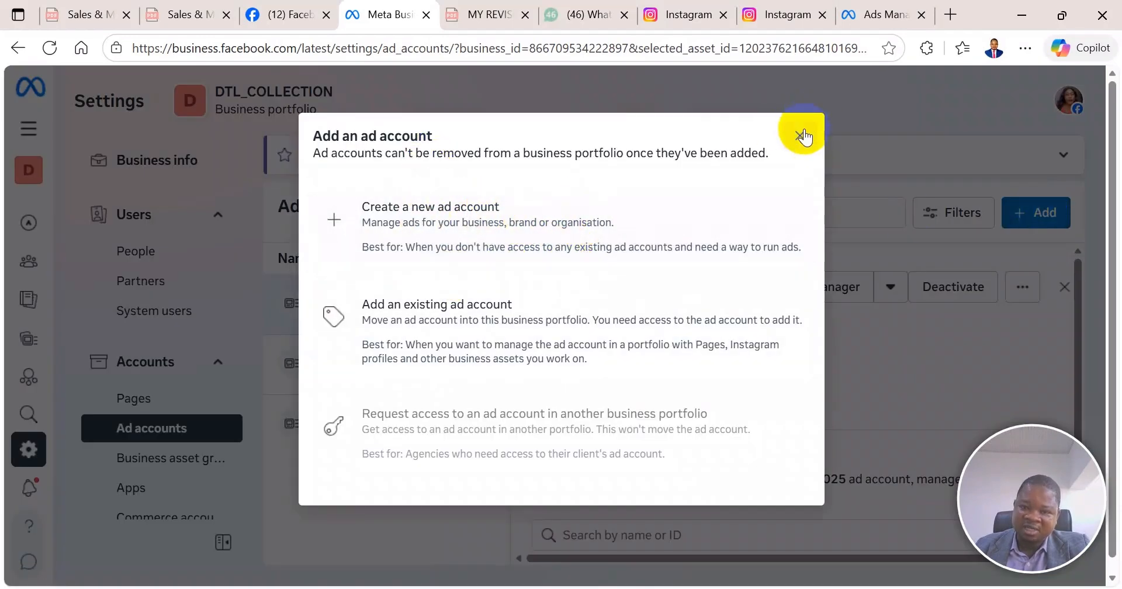
left_click(799, 136)
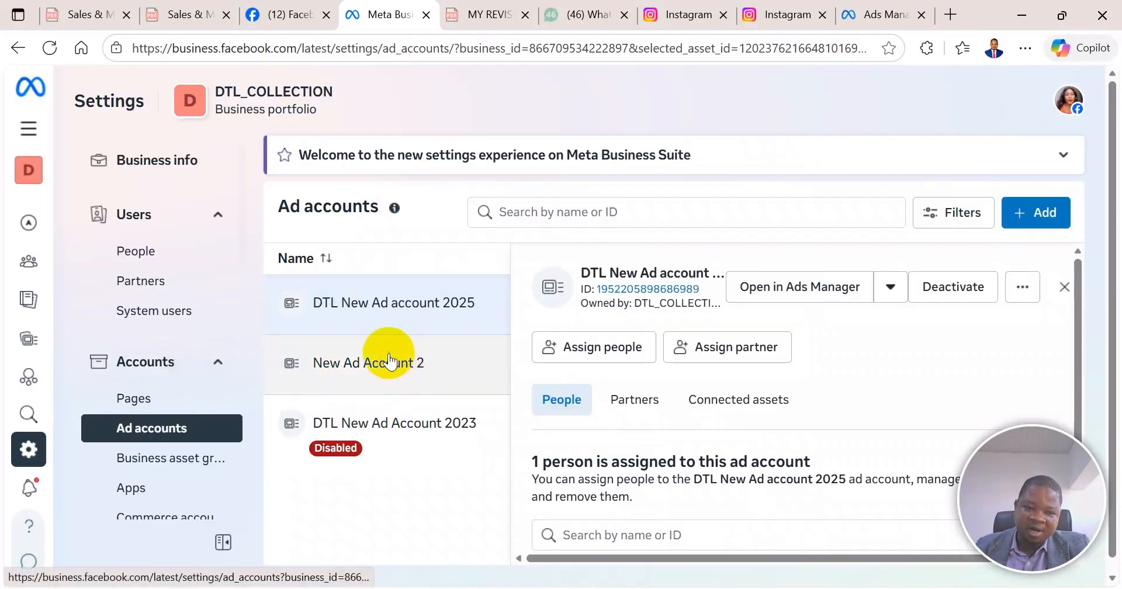
- Check the connected assets of DTL New Ad account 2025
scroll(724, 310, "down", 2)
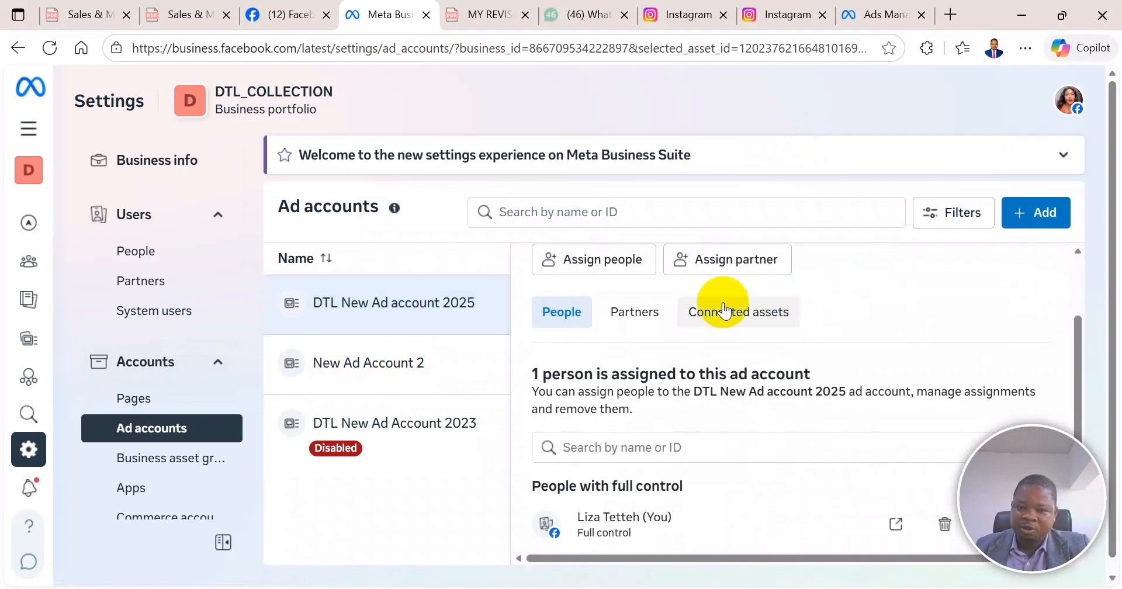
left_click(729, 312)
scroll(723, 333, "down", 3)
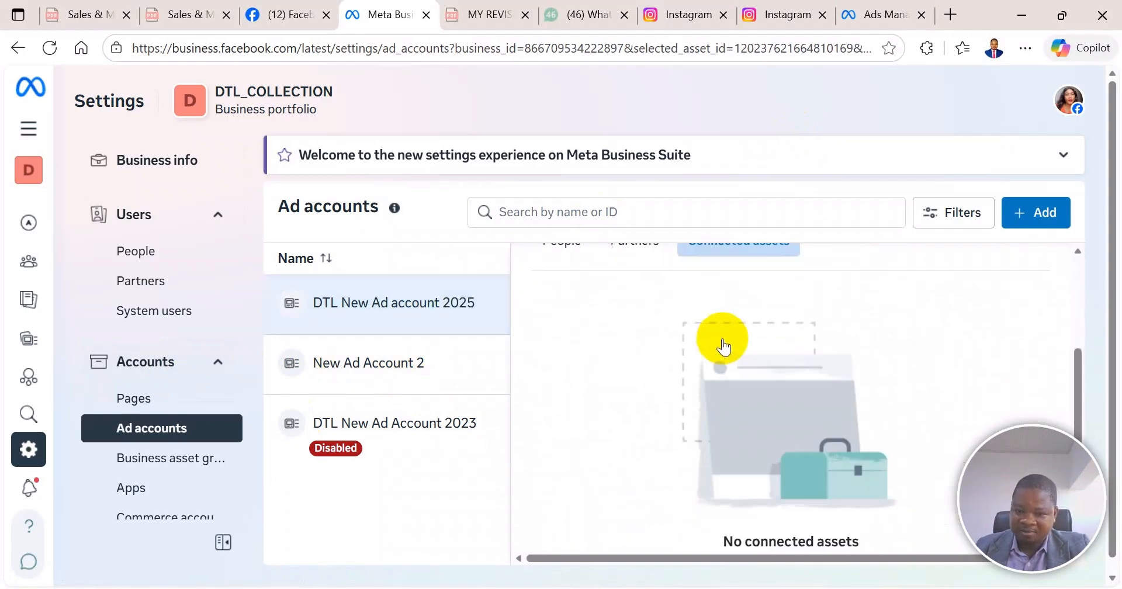
scroll(141, 450, "down", 2)
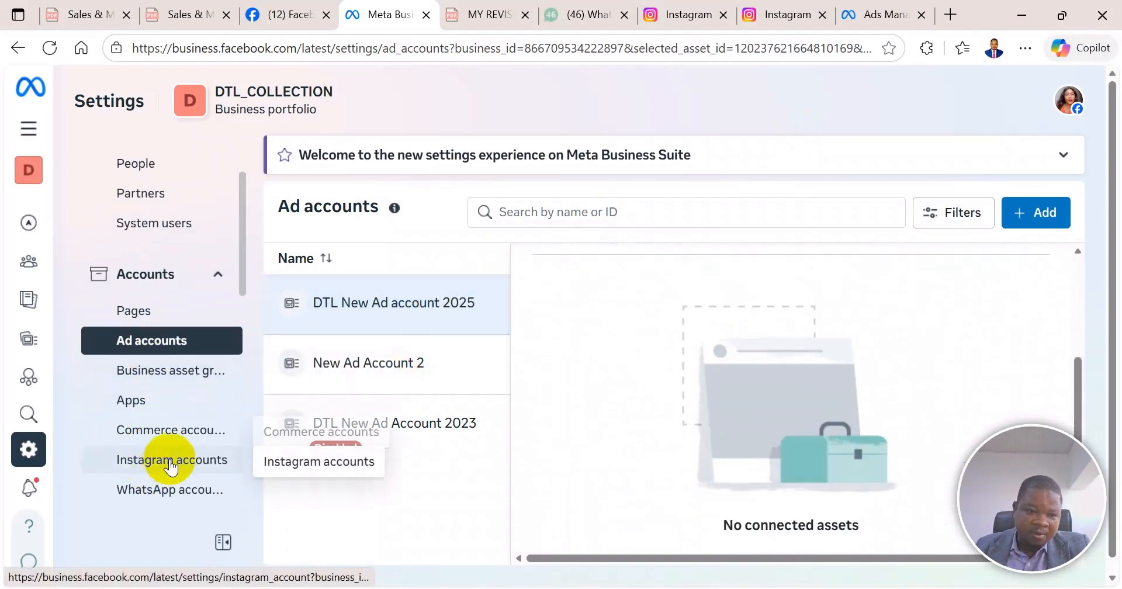
left_click(172, 462)
scroll(634, 378, "down", 3)
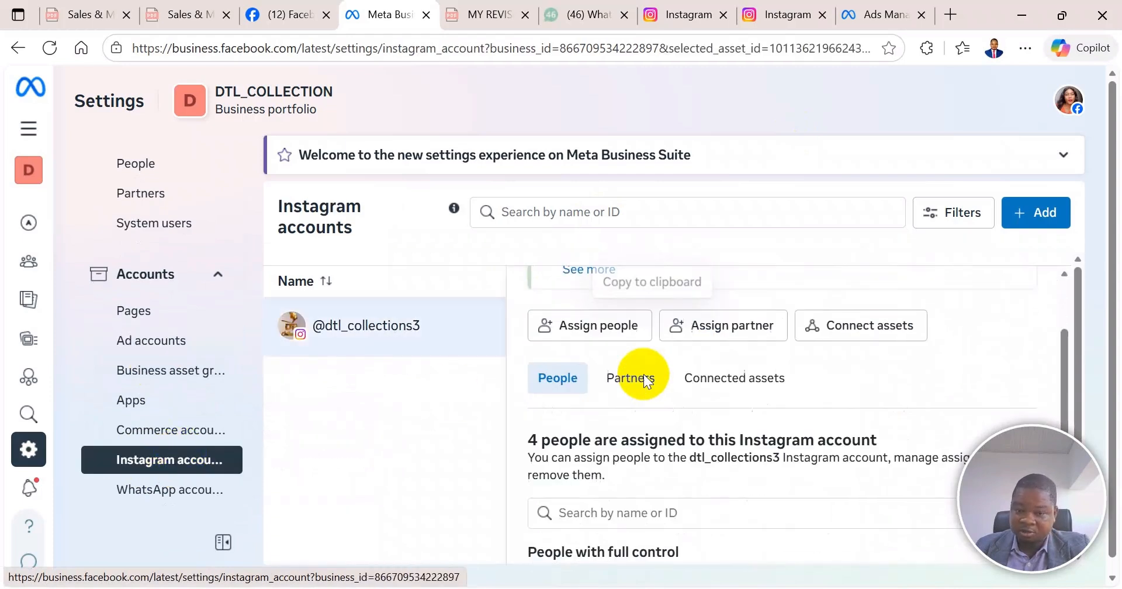
scroll(522, 367, "up", 3)
scroll(599, 342, "down", 2)
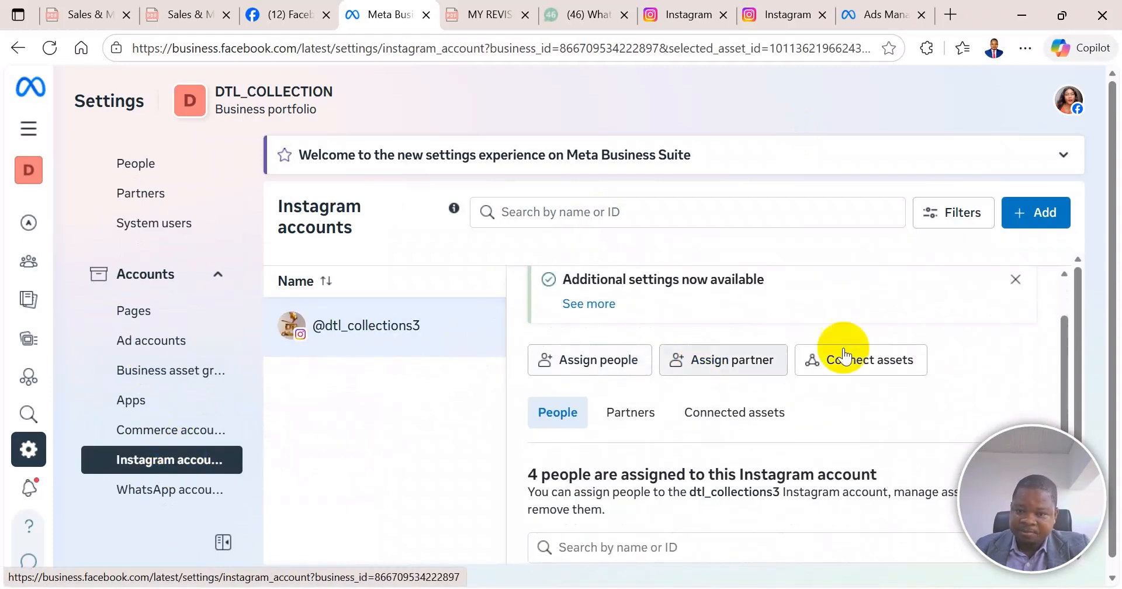
left_click(877, 361)
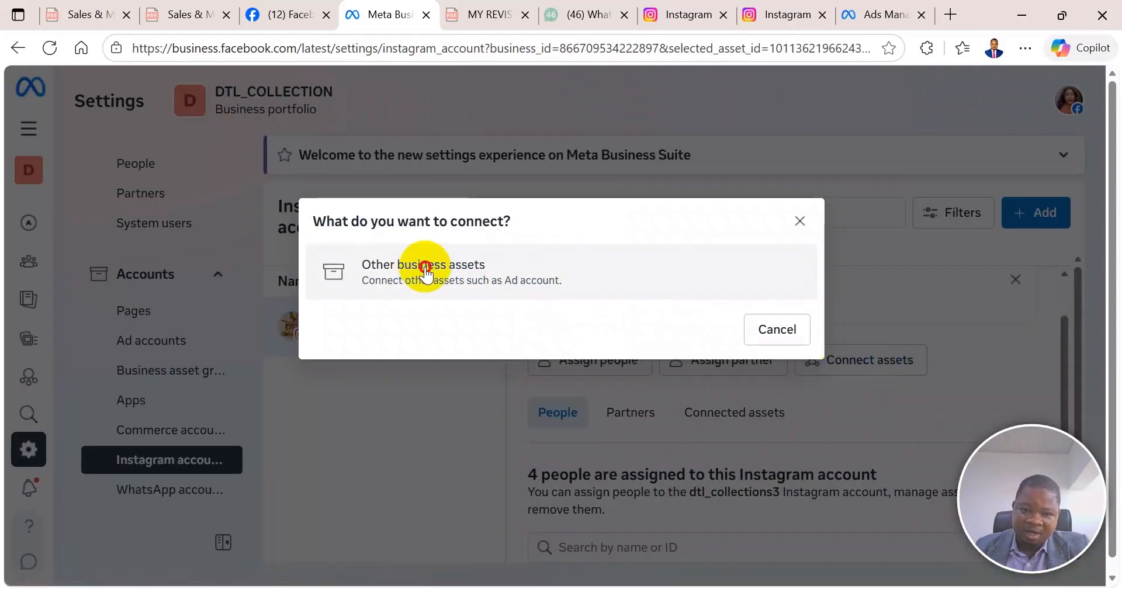
left_click(441, 261)
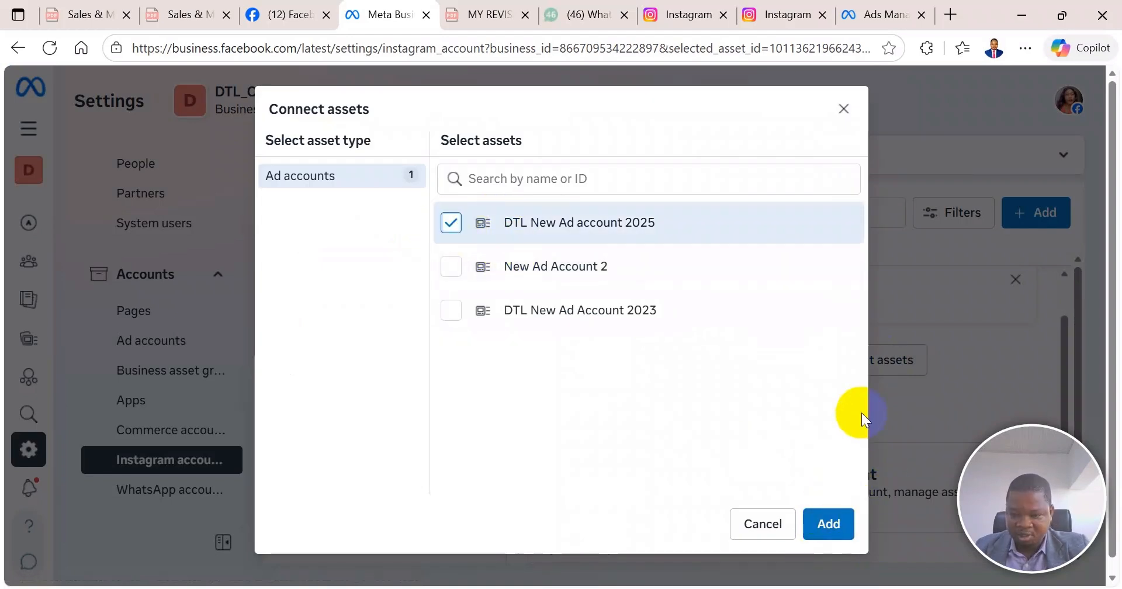
left_click(835, 525)
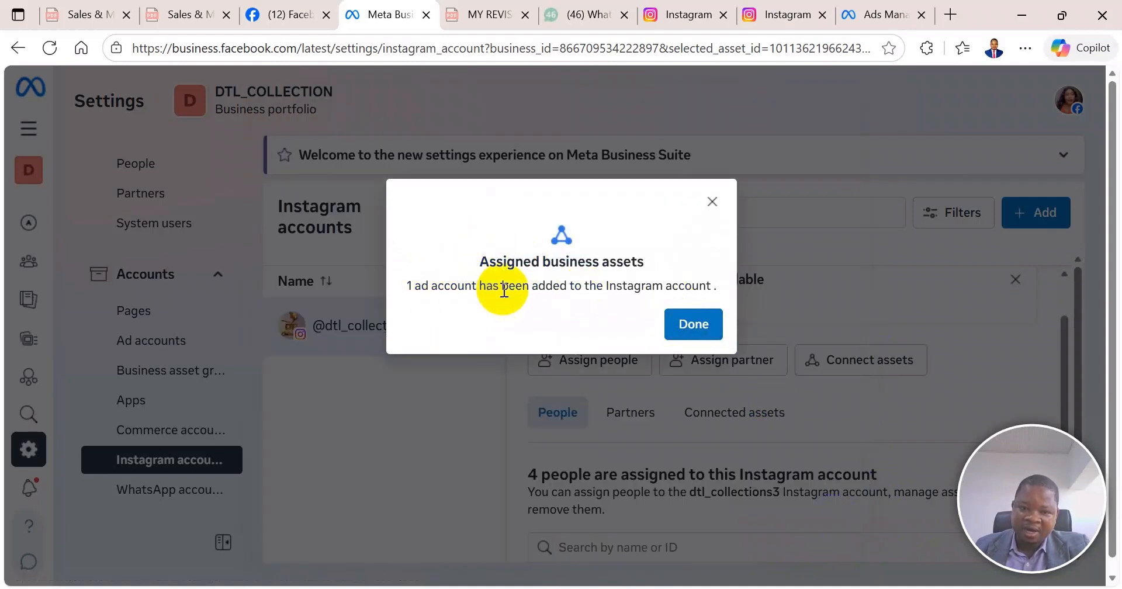
left_click(703, 325)
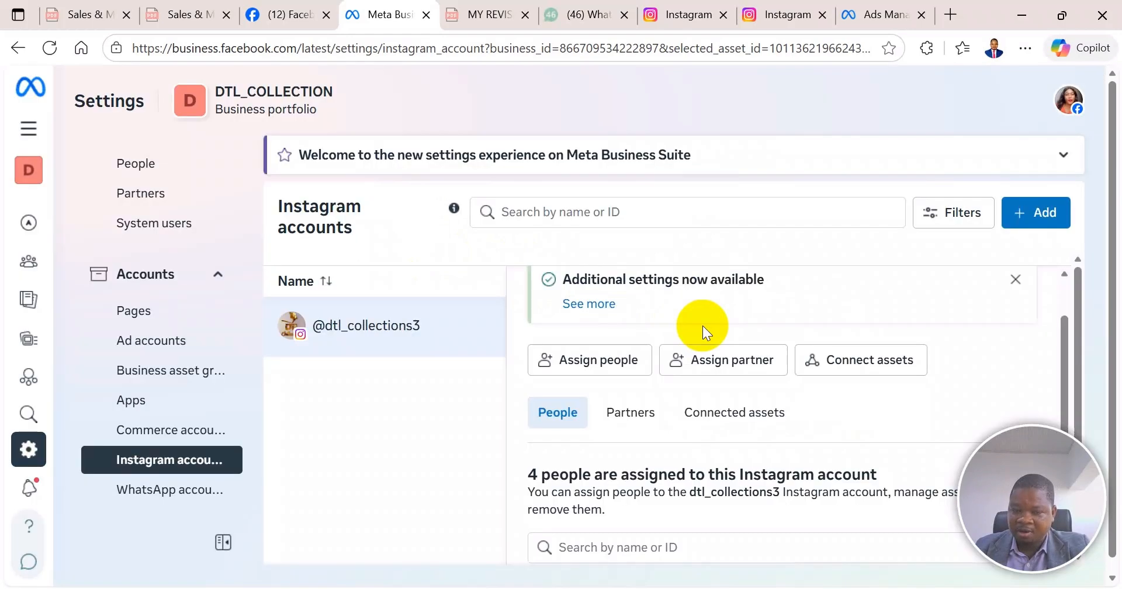
- Switch to Instagram and open the account's professional dashboard with its ad tools
left_click(717, 8)
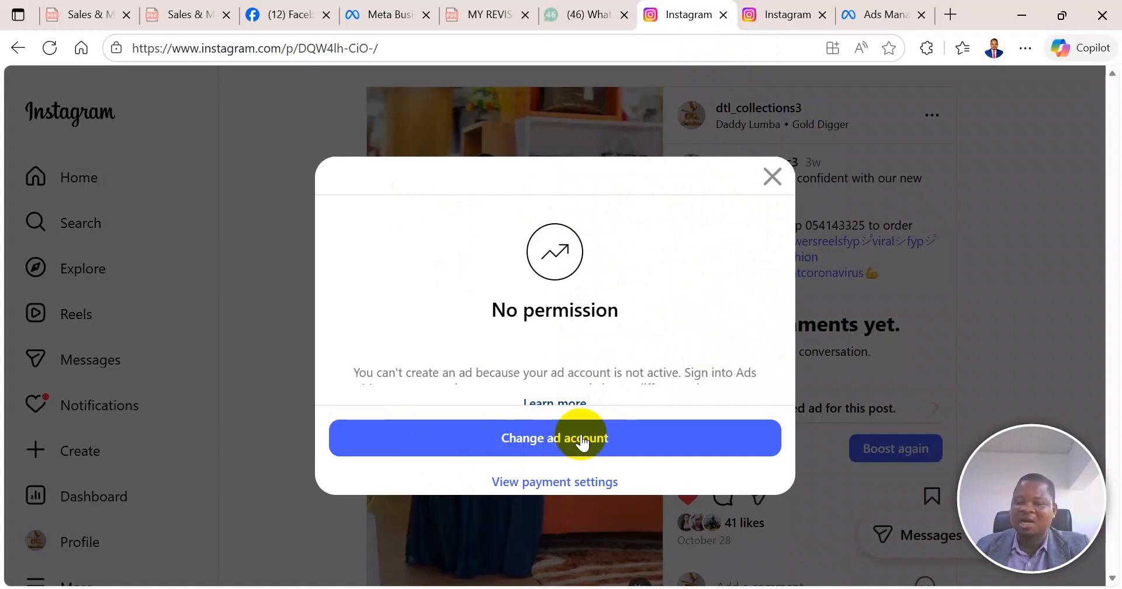
left_click(801, 8)
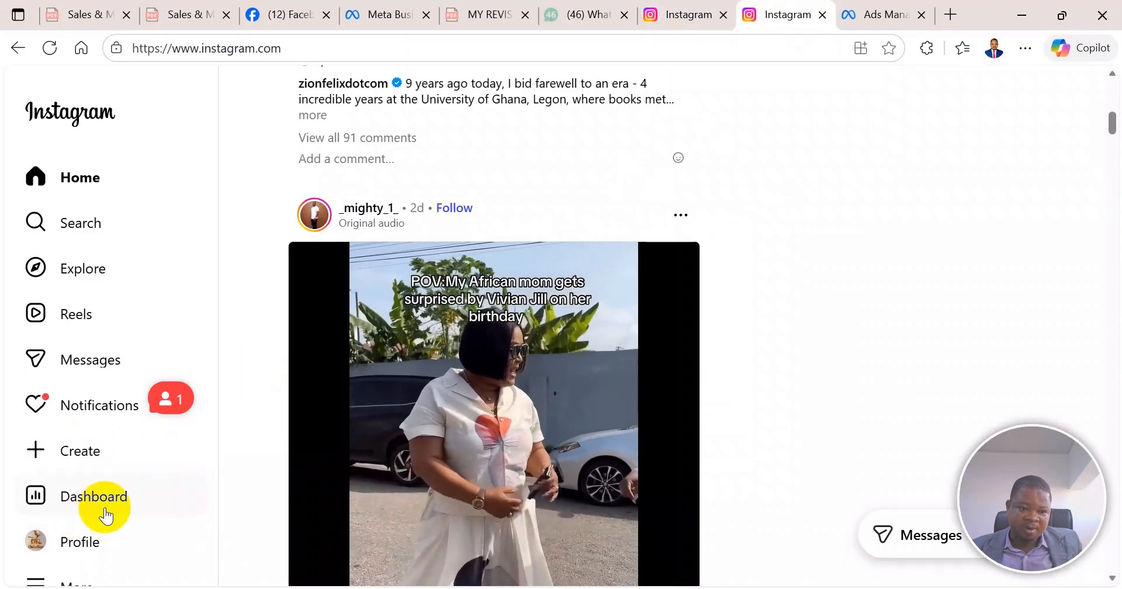
left_click(116, 505)
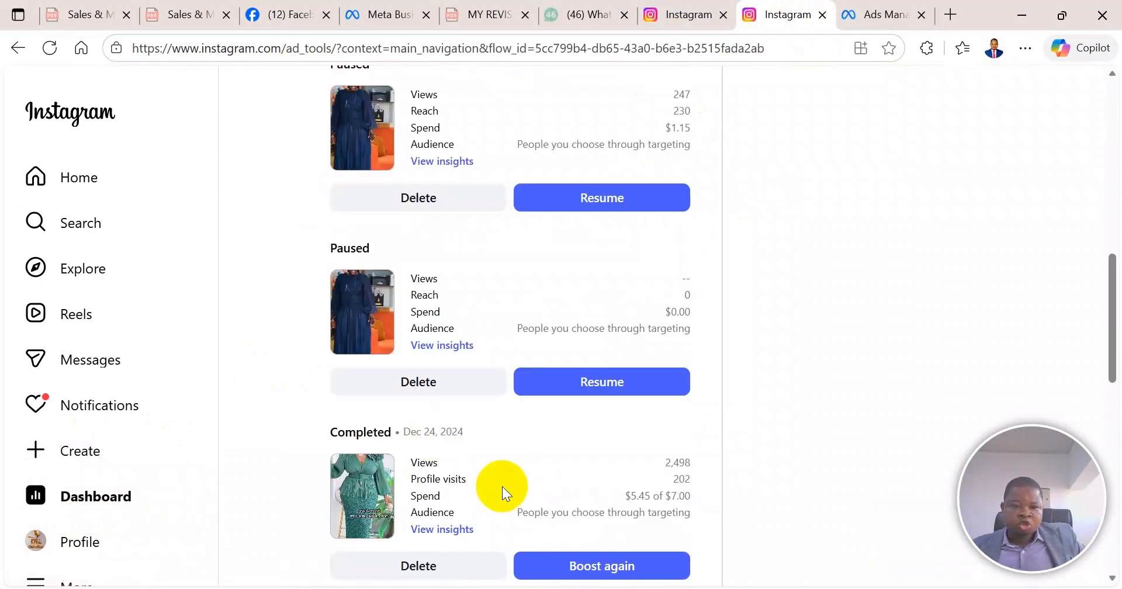
- Review the ad account section of the ad tools and open Billing & payments for DTL New Ad Account 2023
scroll(503, 487, "up", 10)
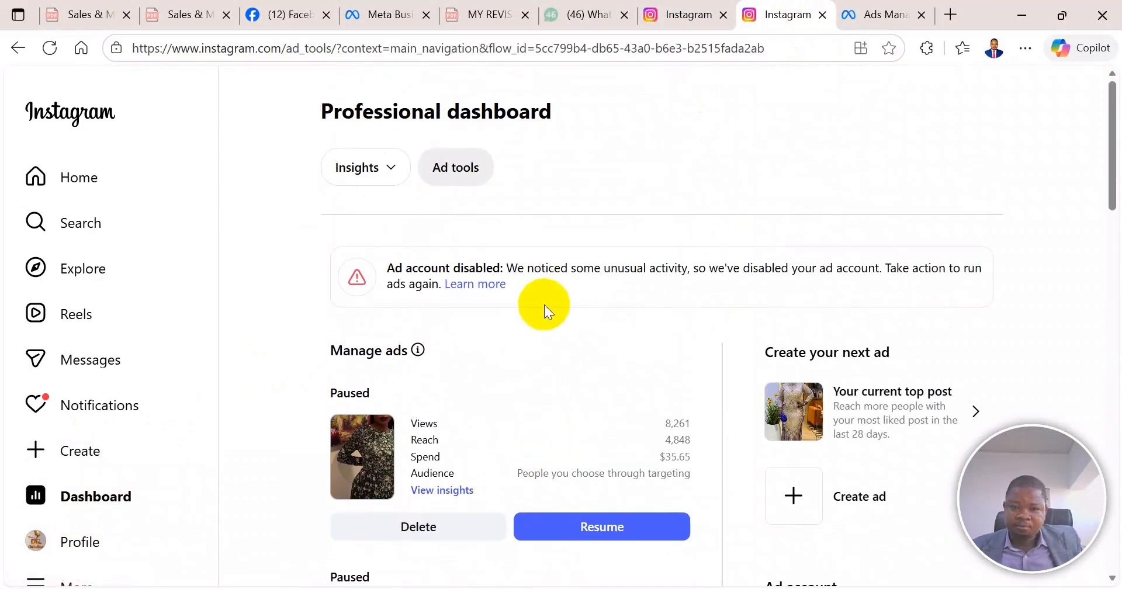
scroll(920, 429, "down", 10)
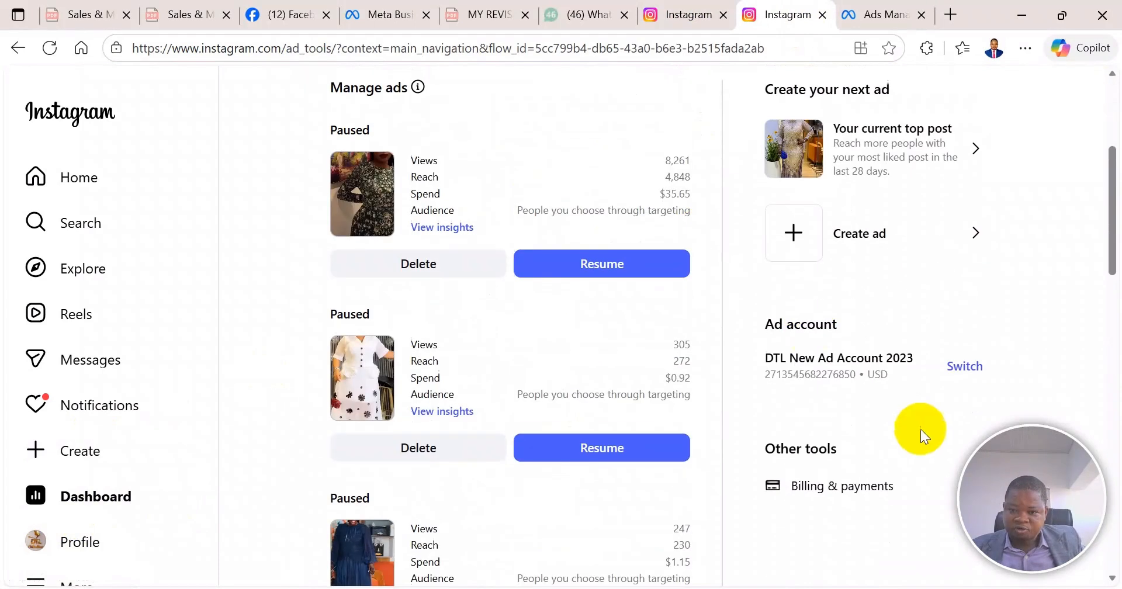
scroll(853, 306, "up", 2)
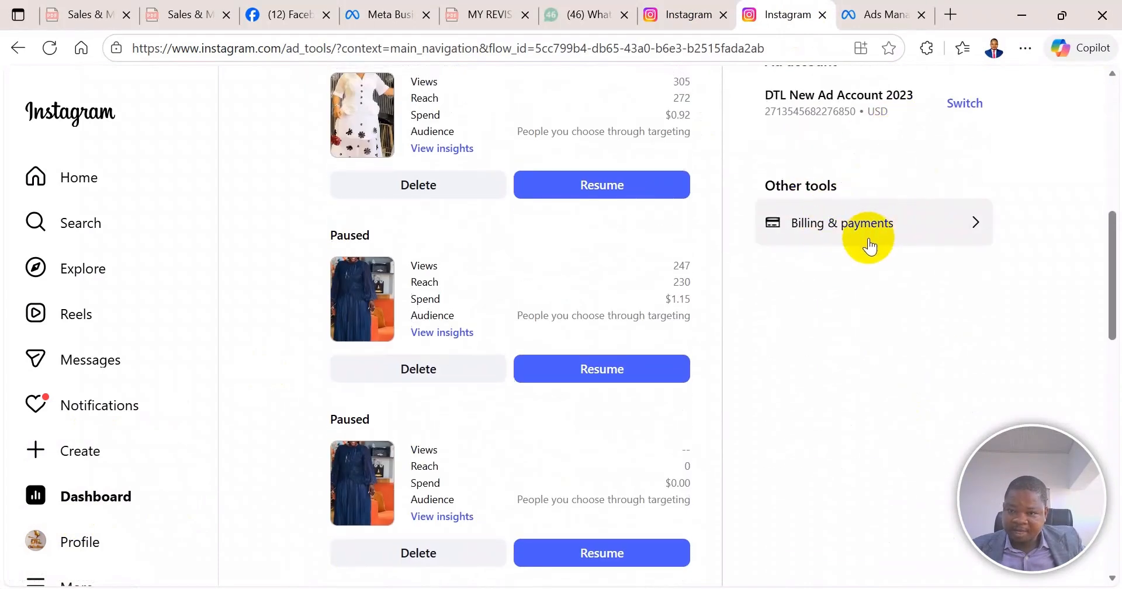
scroll(447, 219, "up", 10)
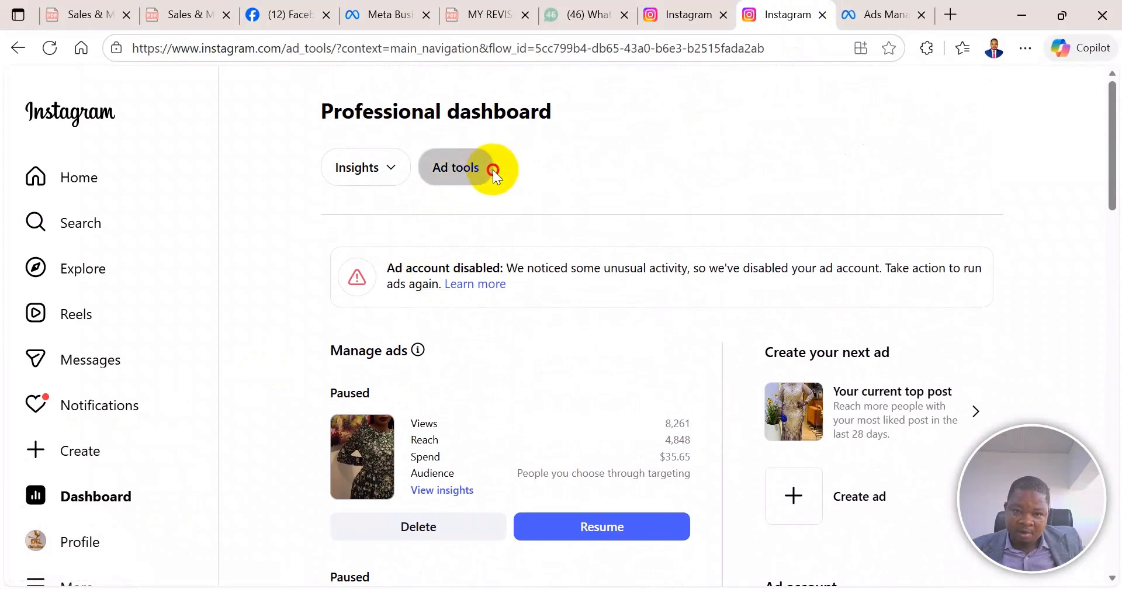
scroll(833, 311, "down", 9)
scroll(920, 330, "up", 1)
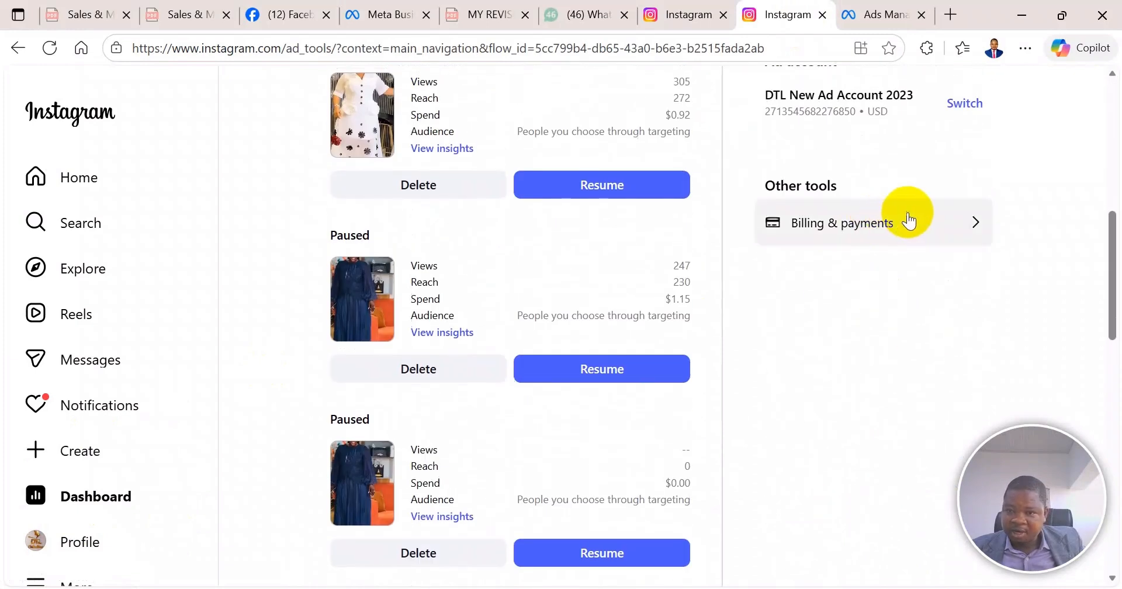
left_click(960, 227)
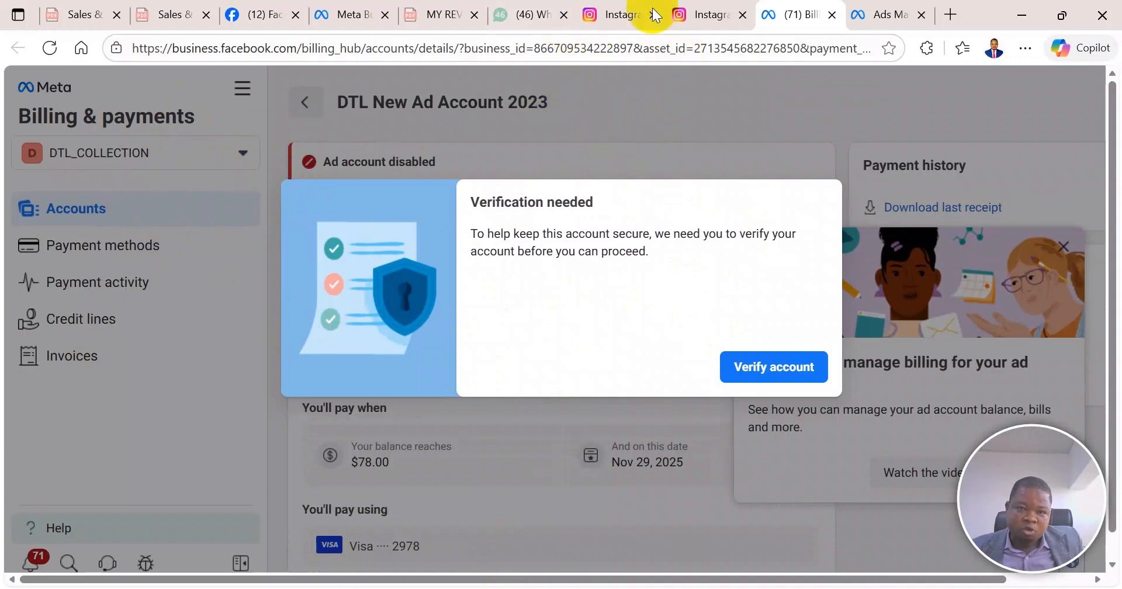
- Check the Instagram account's business settings and the billing page of DTL New Ad Account 2023 against the post's boosting error
left_click(351, 14)
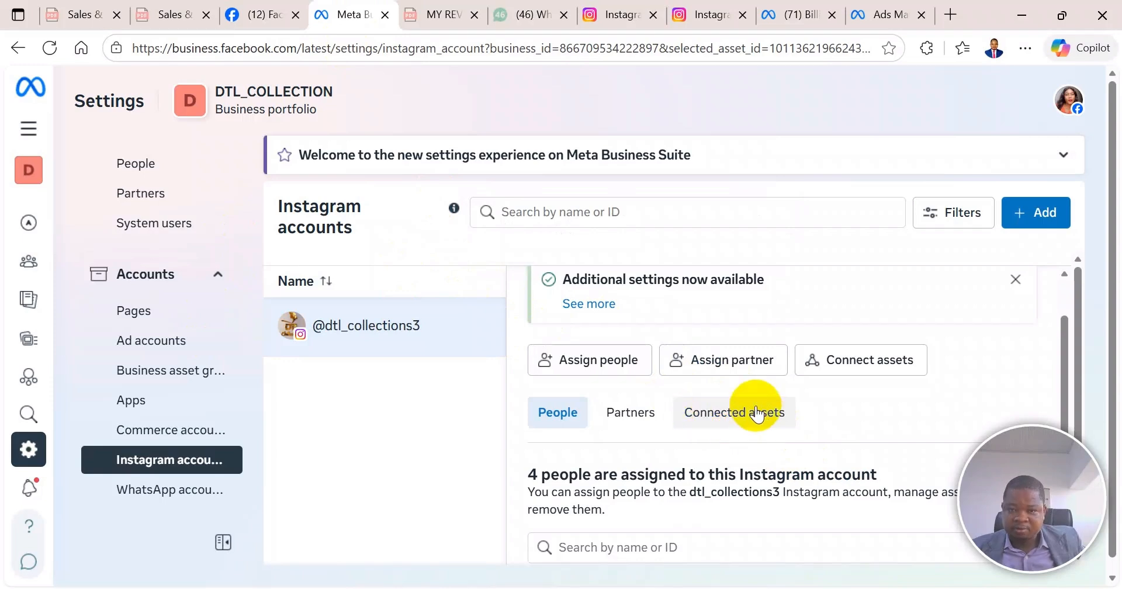
left_click(809, 8)
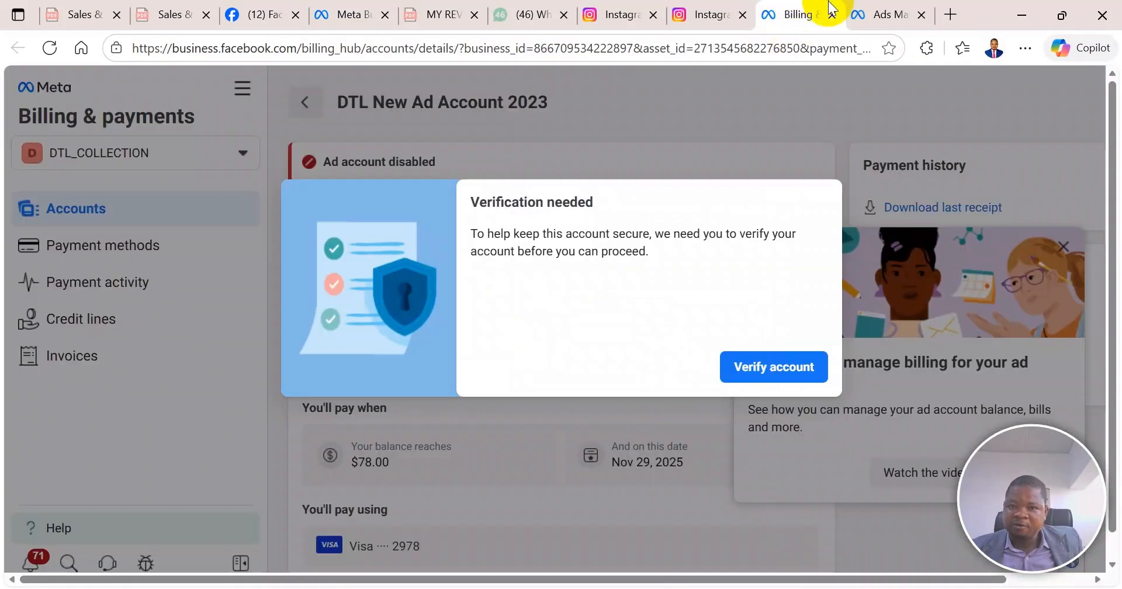
left_click(681, 13)
left_click(626, 16)
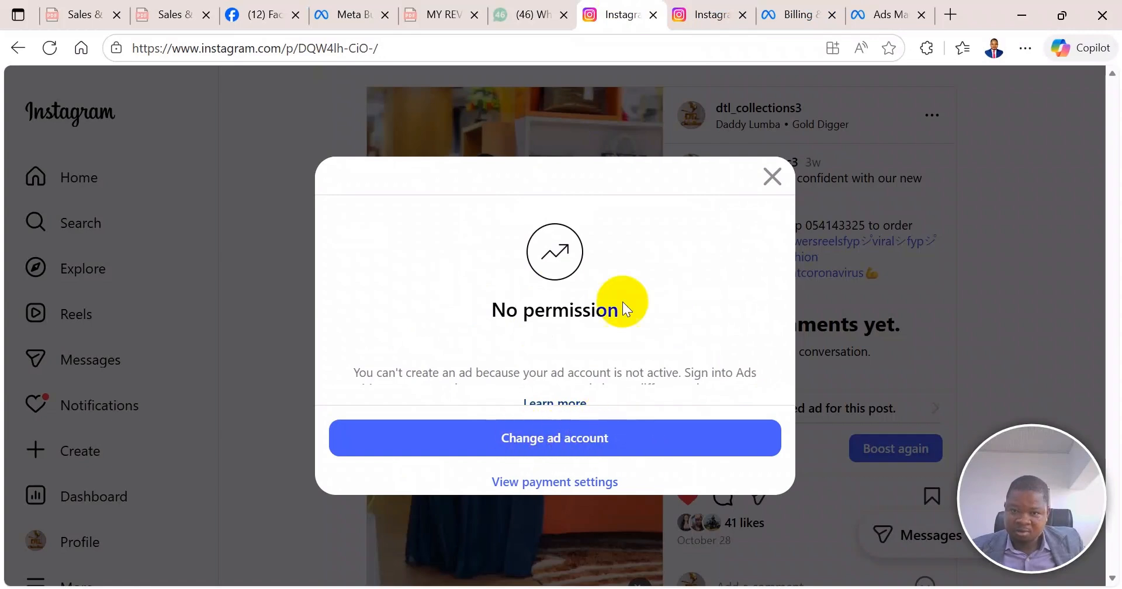
left_click(786, 3)
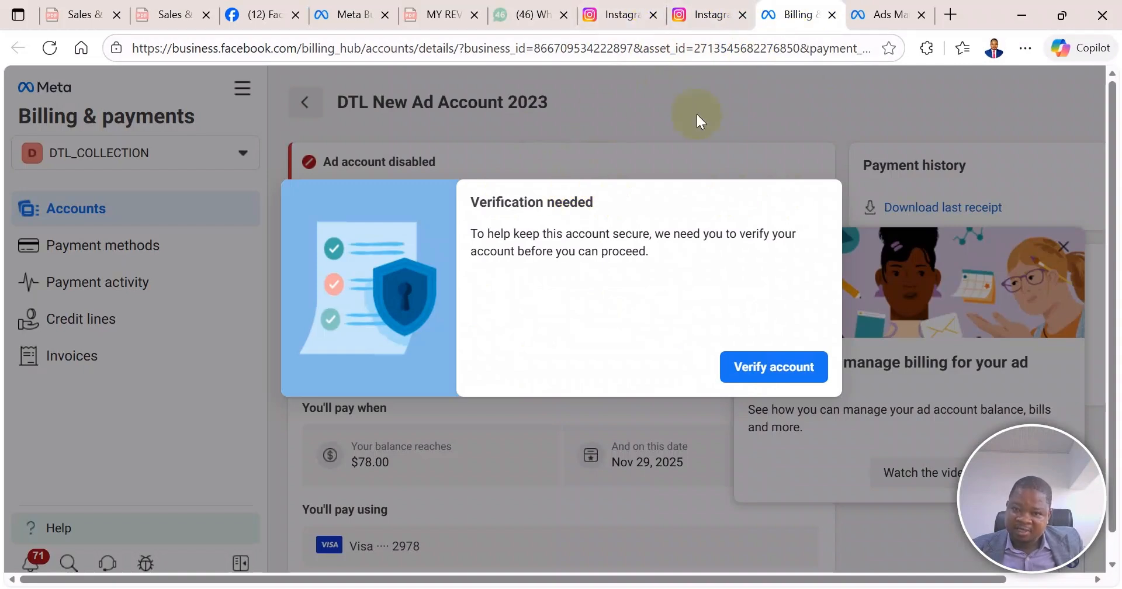
- Examine the account notice, managed ads and linked ad account in the ad tools of Instagram's professional dashboard
left_click(693, 14)
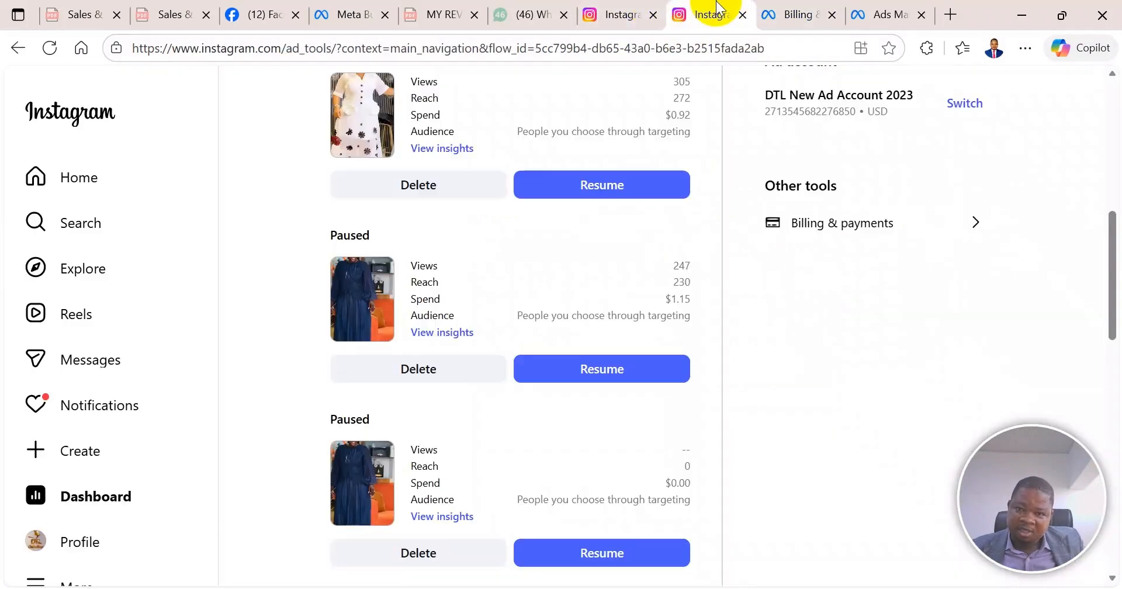
scroll(528, 283, "up", 4)
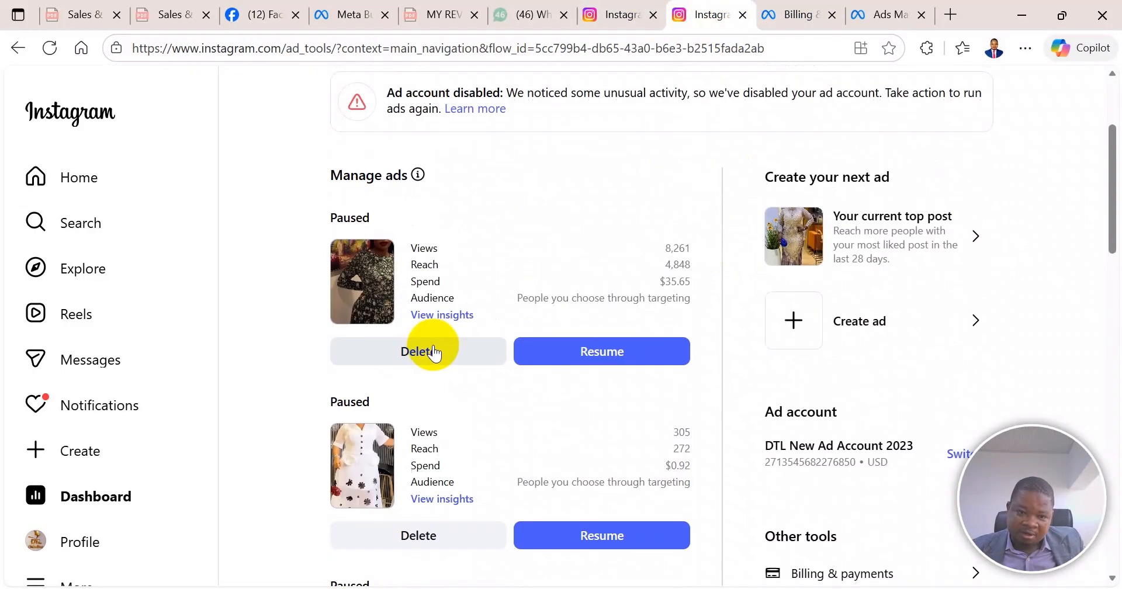
scroll(106, 514, "down", 4)
scroll(322, 175, "up", 6)
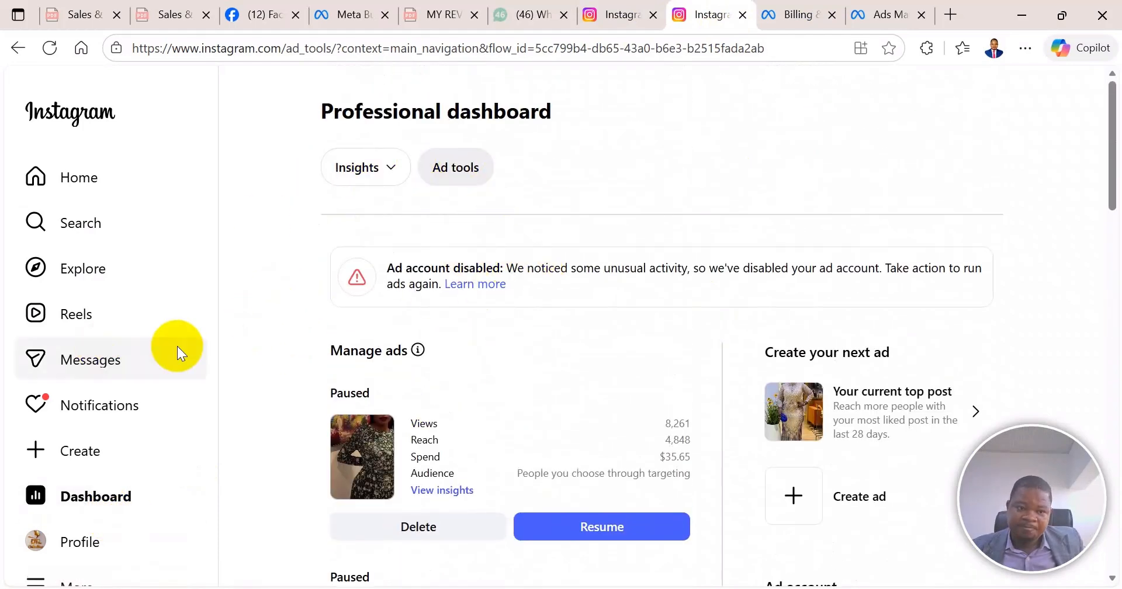
scroll(350, 441, "down", 1)
scroll(75, 513, "down", 8)
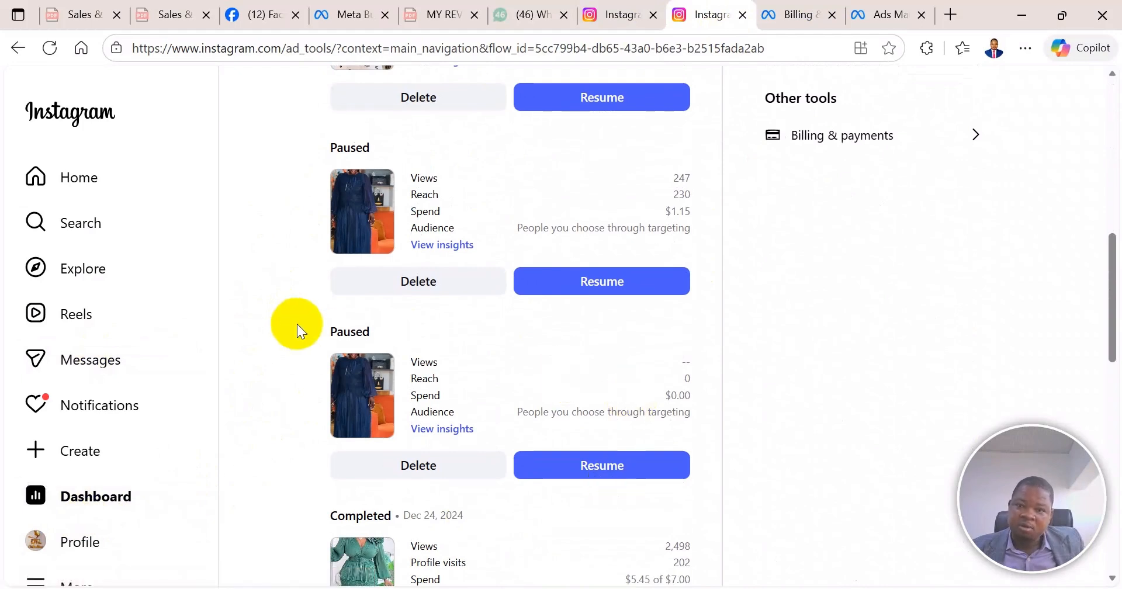
scroll(316, 310, "up", 9)
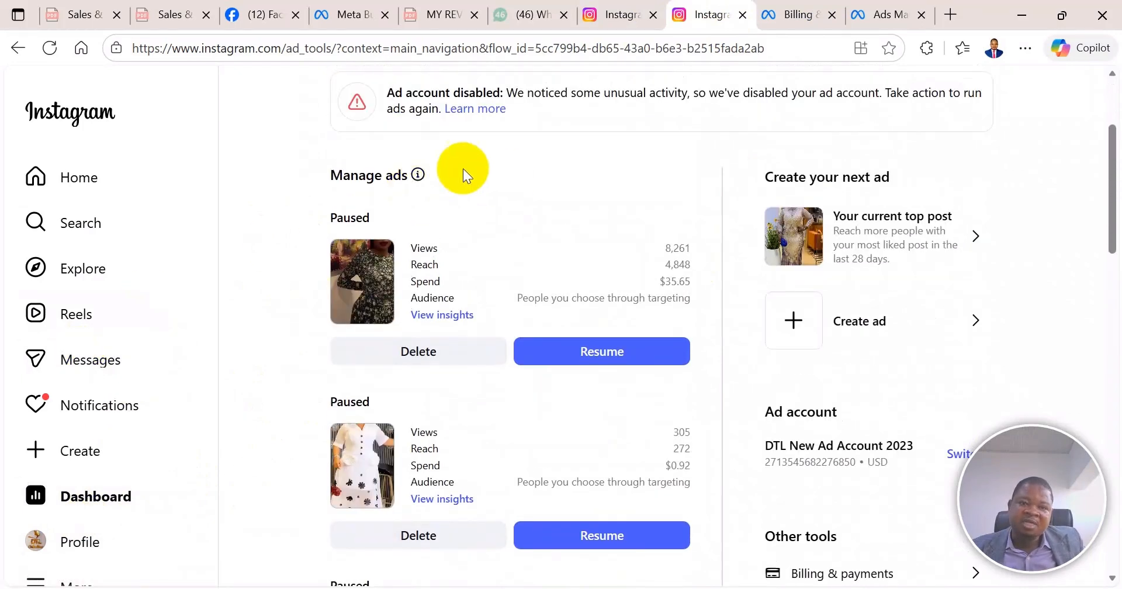
scroll(468, 205, "up", 3)
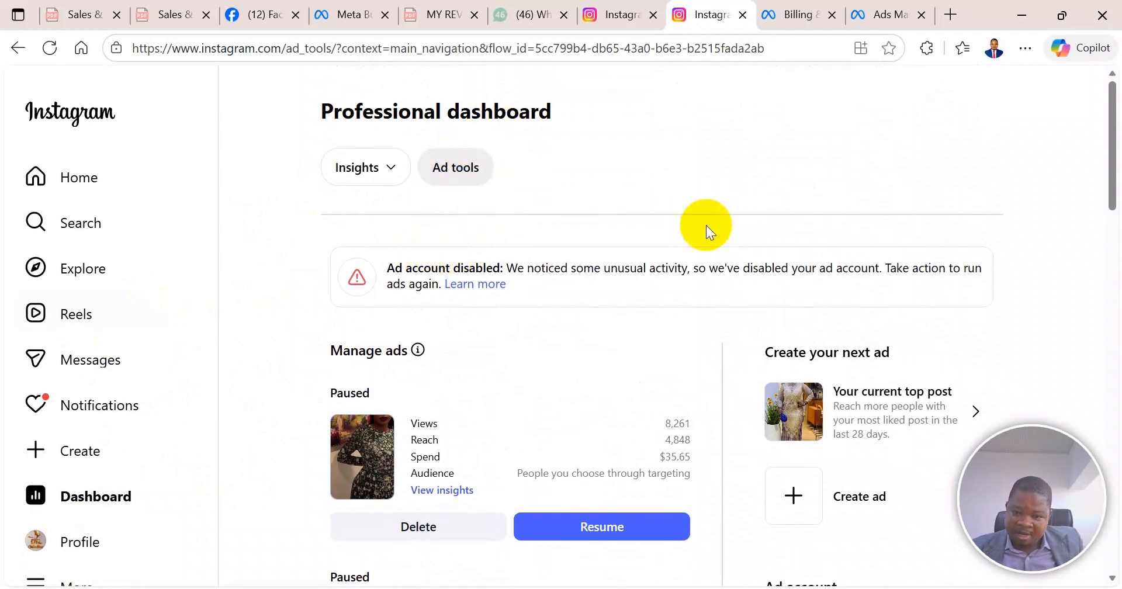
scroll(724, 332, "down", 8)
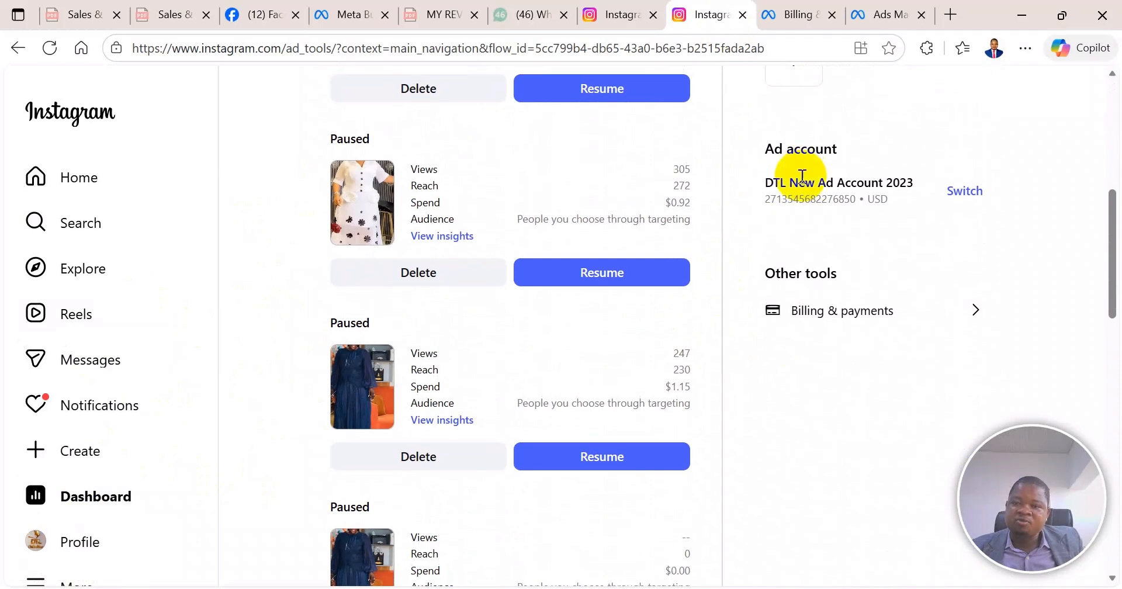
scroll(896, 220, "up", 3)
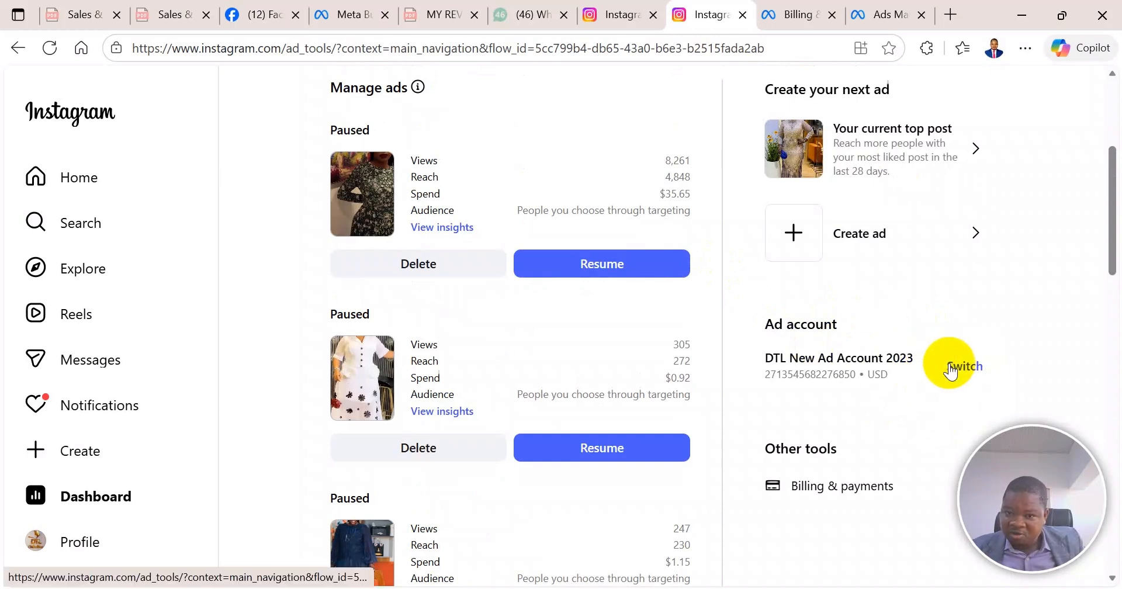
- Return to the post's boosting error, choose to change the ad account and continue with the signed-in Facebook profile
left_click(622, 14)
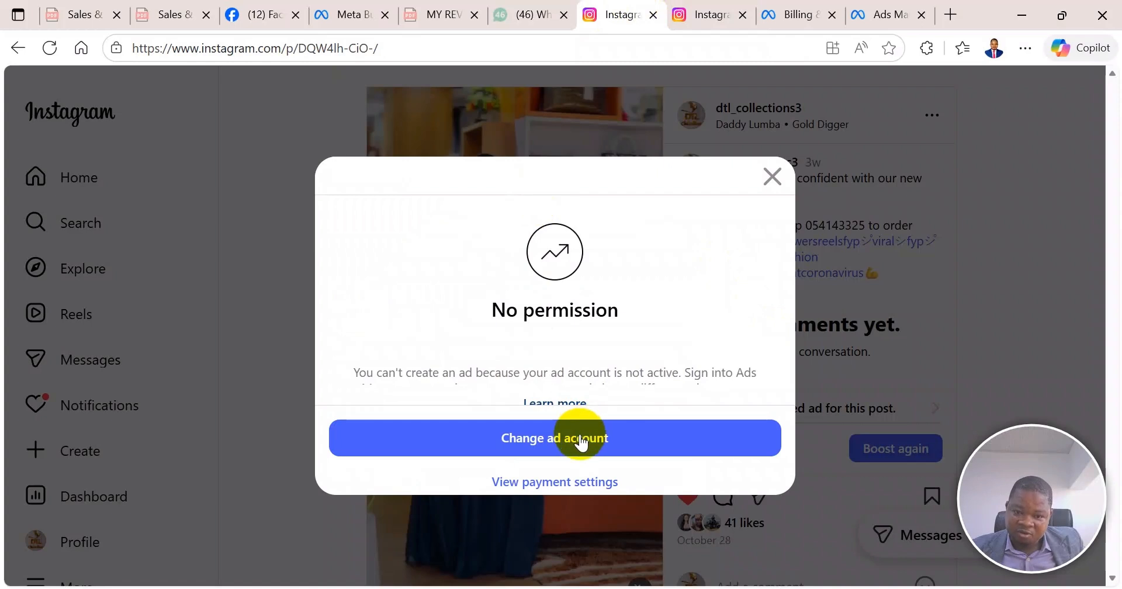
left_click(584, 436)
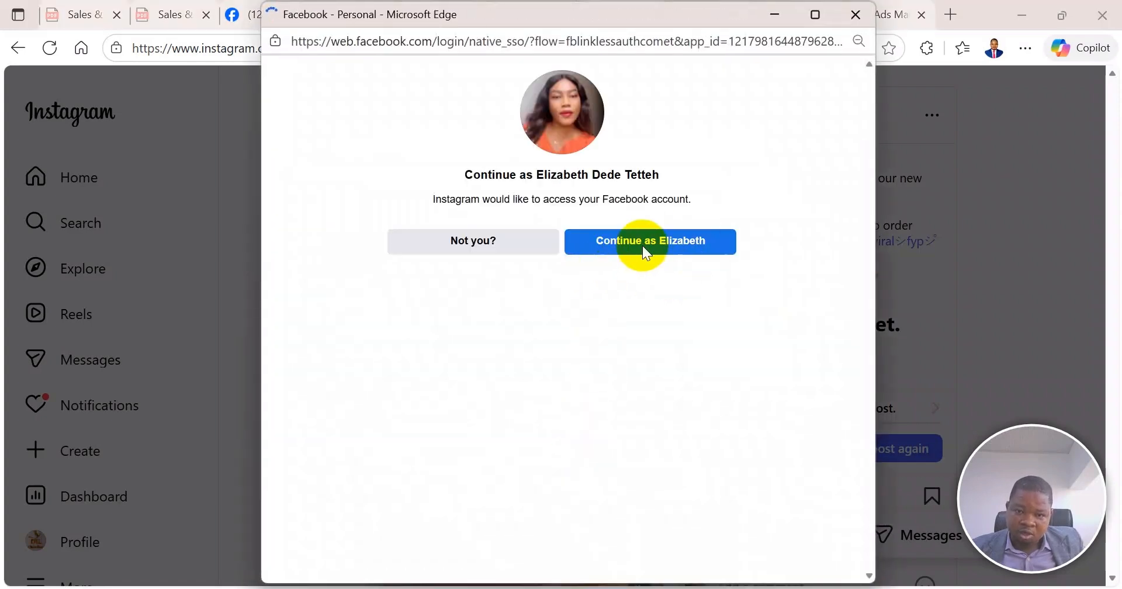
left_click(680, 250)
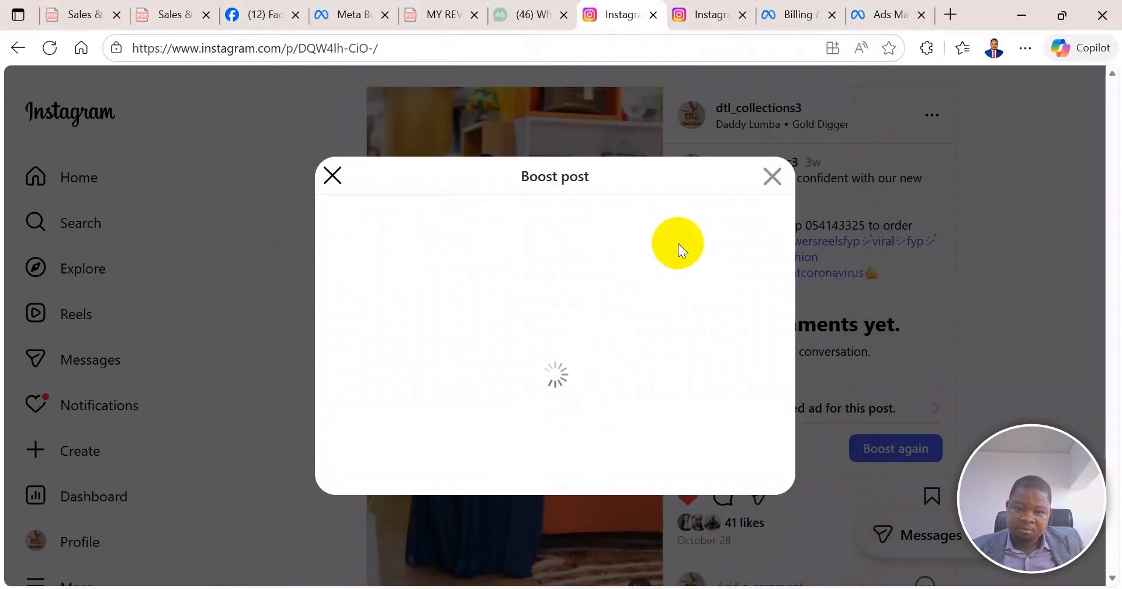
- Set DTL New Ad account 2025 as the Facebook ad account for Instagram ads and continue past the notices to the boost setup
scroll(619, 286, "down", 1)
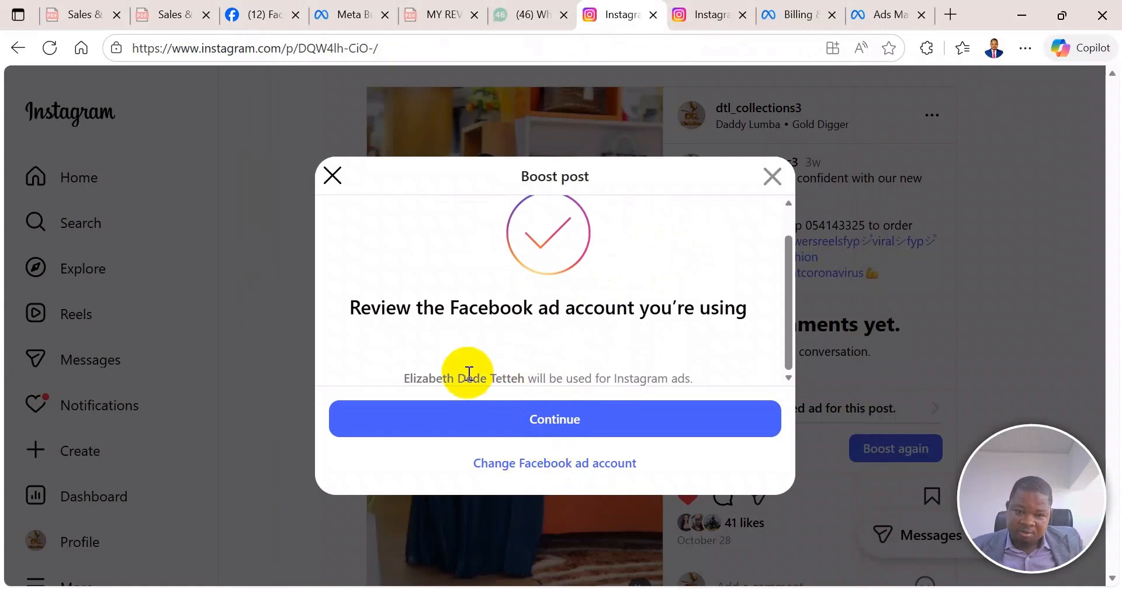
left_click(544, 470)
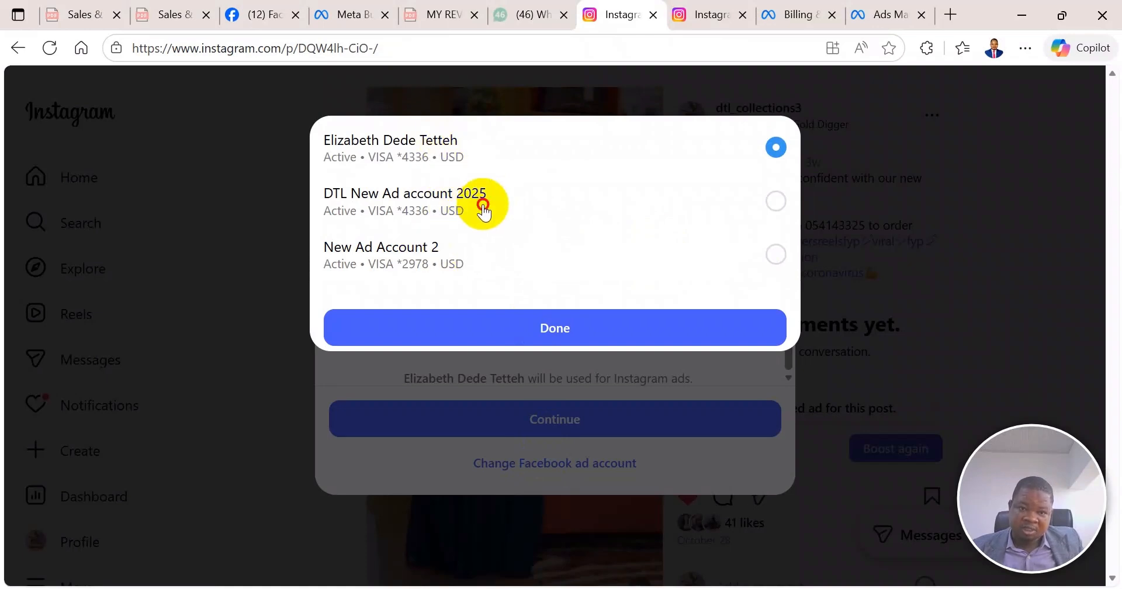
left_click(482, 210)
left_click(590, 332)
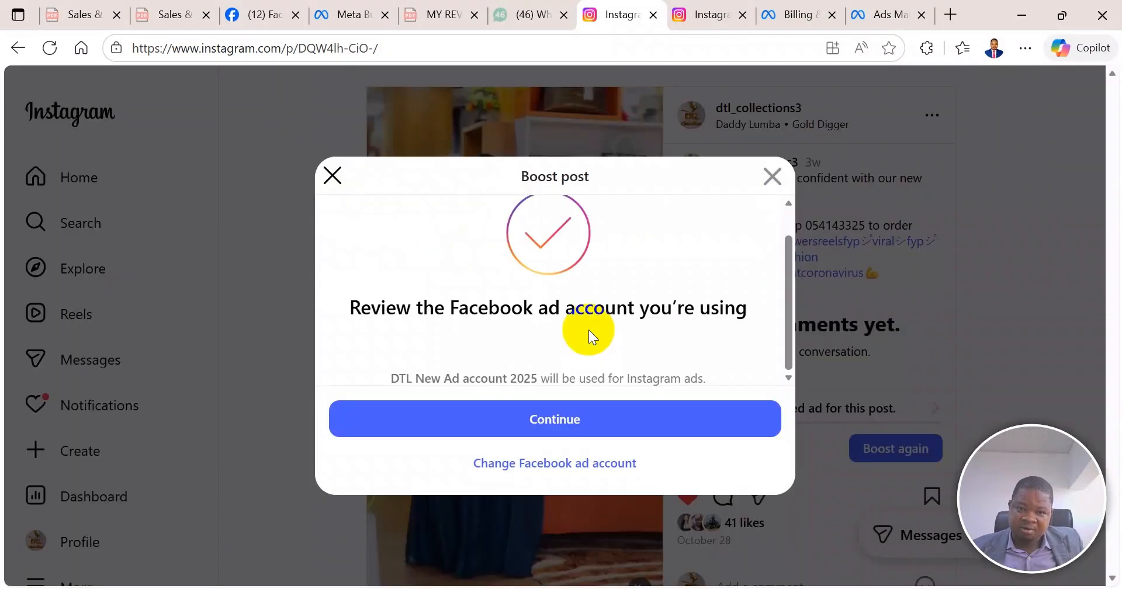
left_click(595, 429)
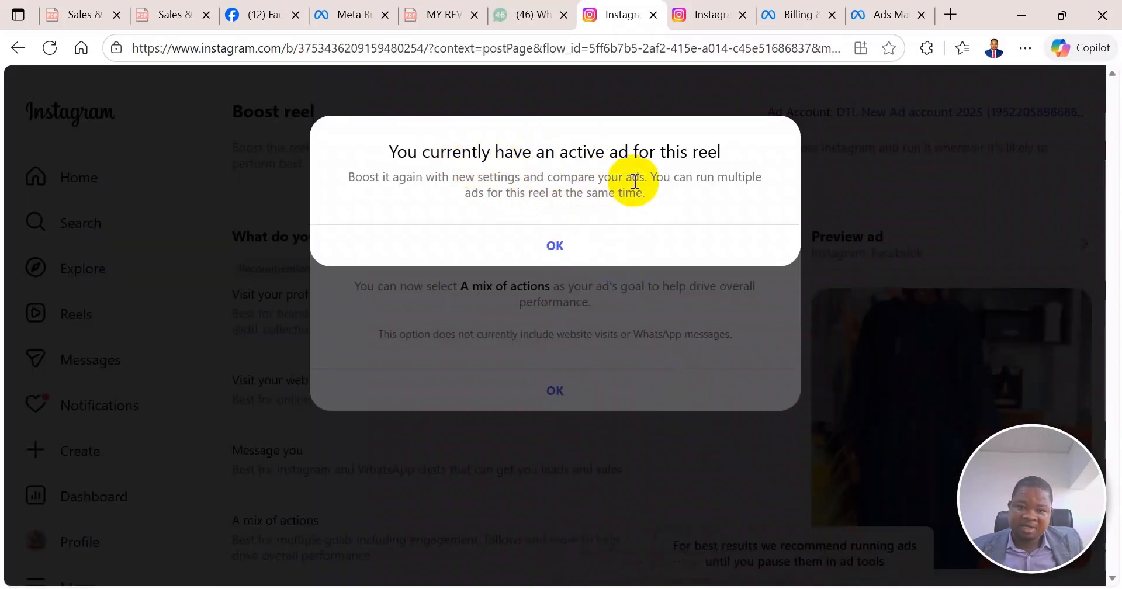
left_click(557, 243)
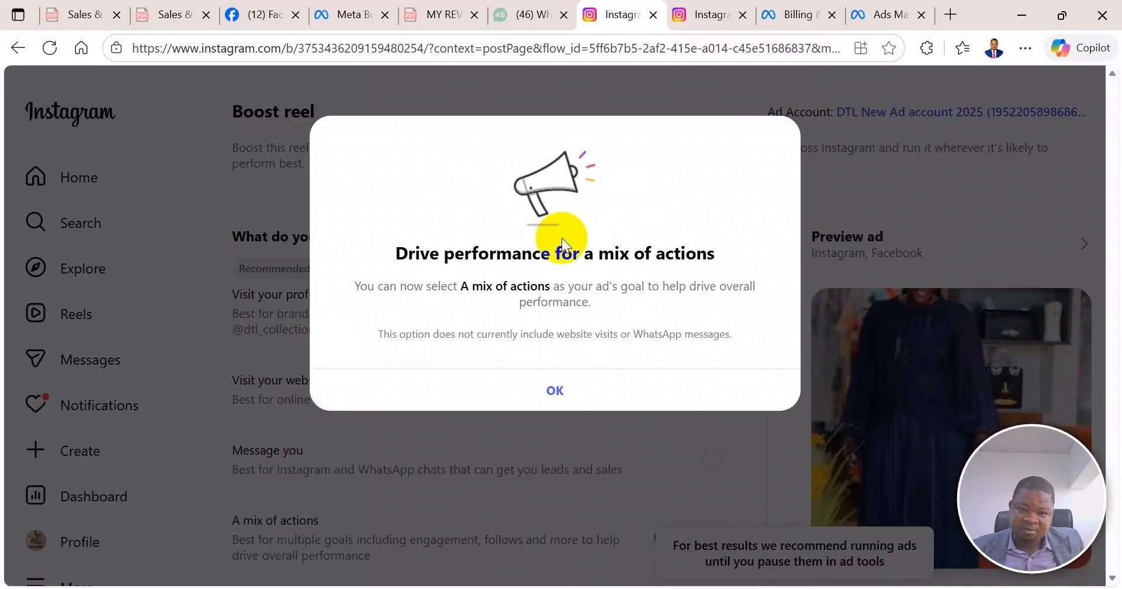
left_click(570, 385)
- Review the ad account, goal, special requirements and audience options in the reel's boost setup
scroll(837, 304, "down", 4)
scroll(837, 304, "up", 4)
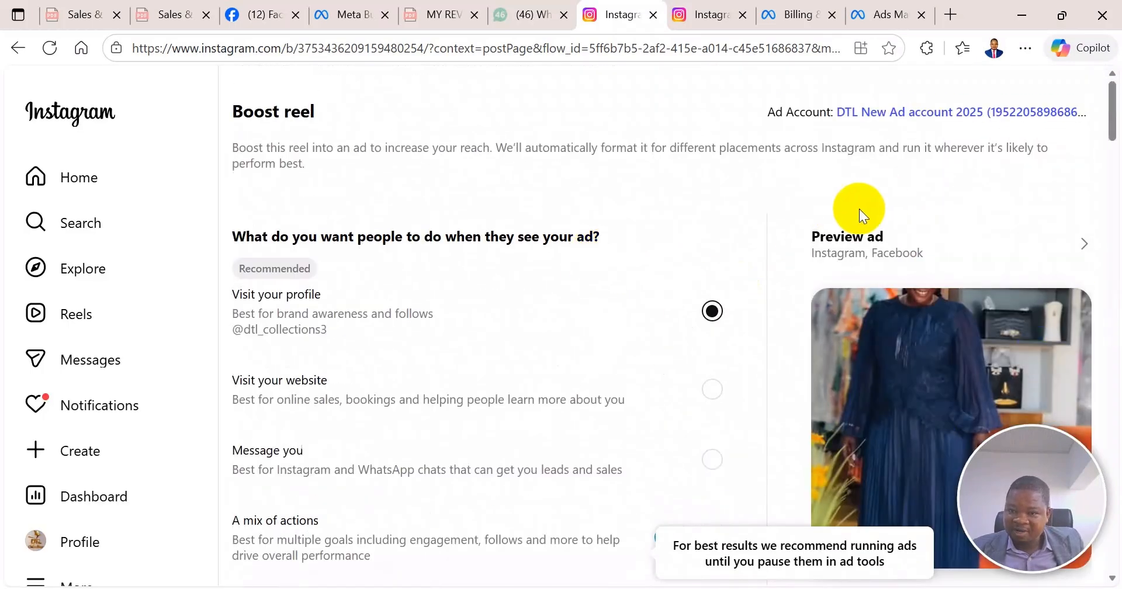
scroll(526, 234, "down", 4)
scroll(665, 488, "up", 4)
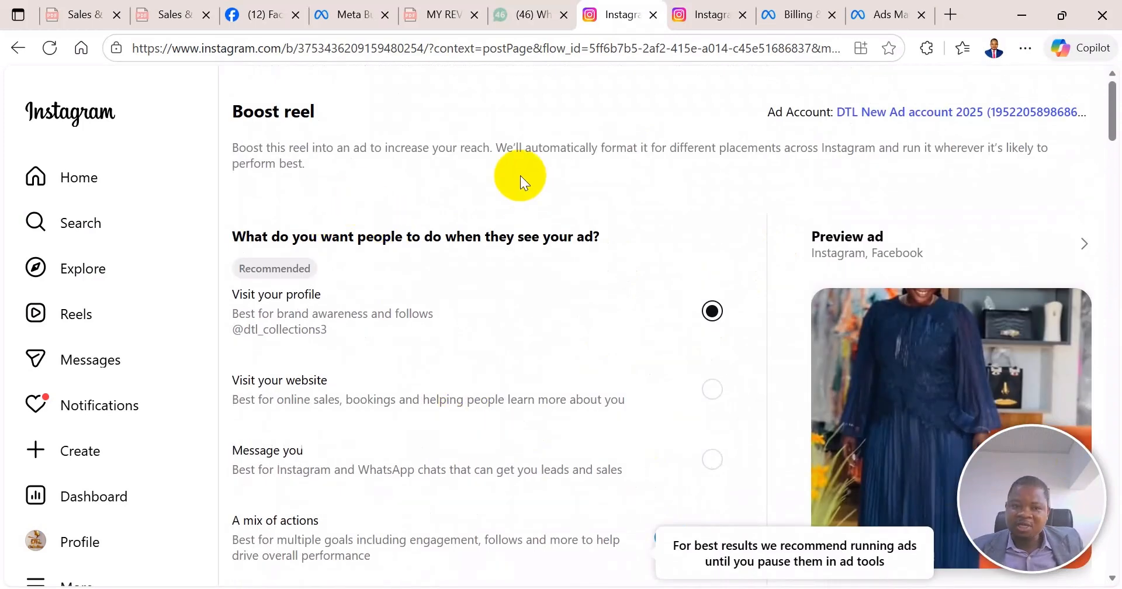
scroll(648, 388, "down", 5)
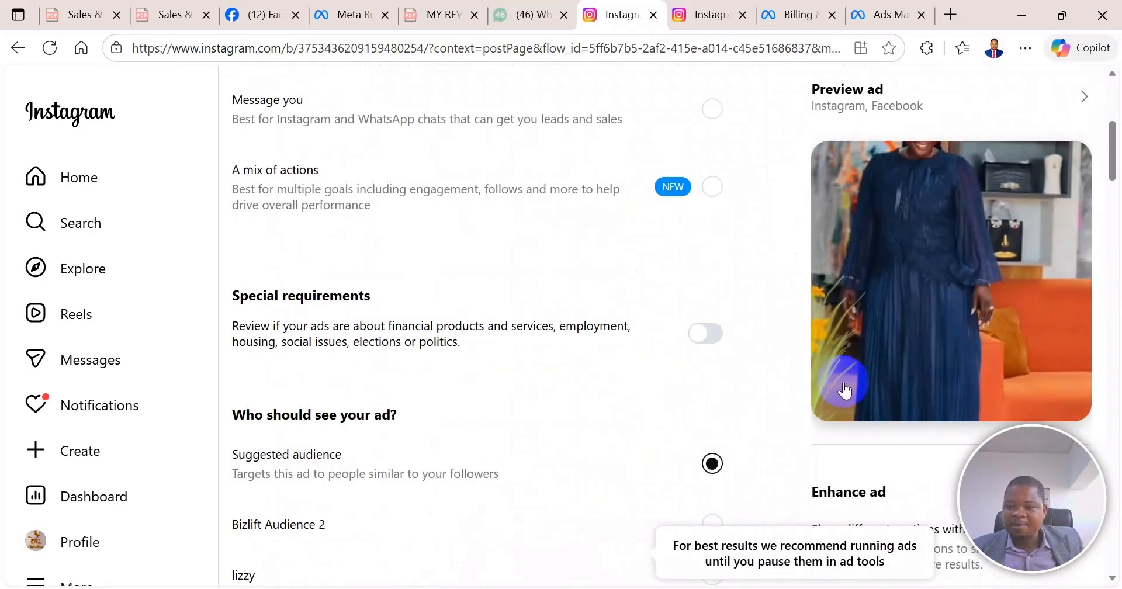
scroll(584, 303, "up", 5)
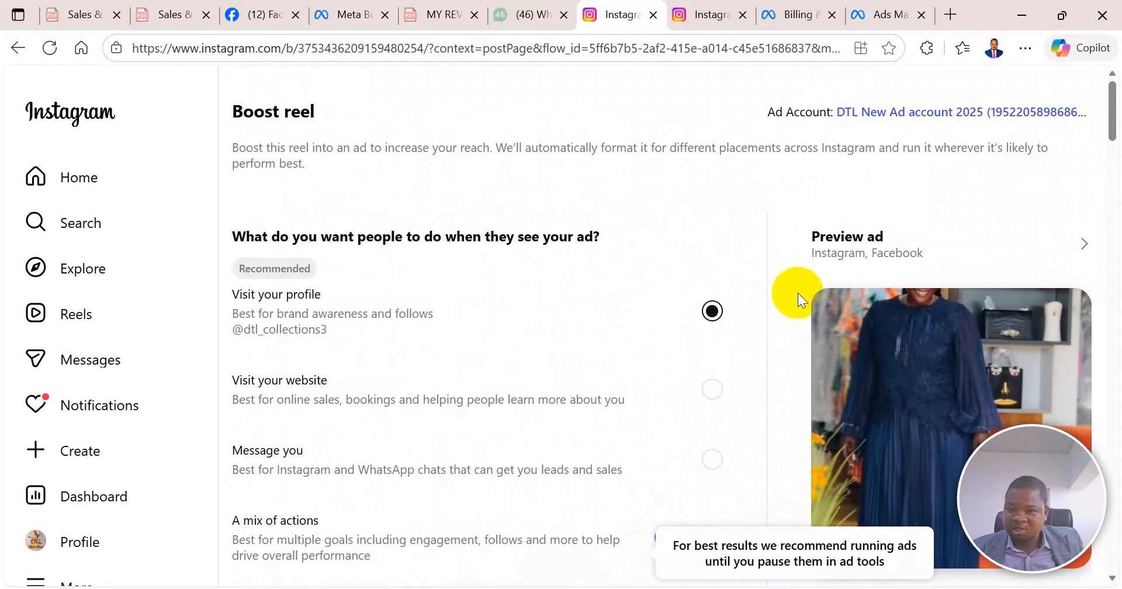